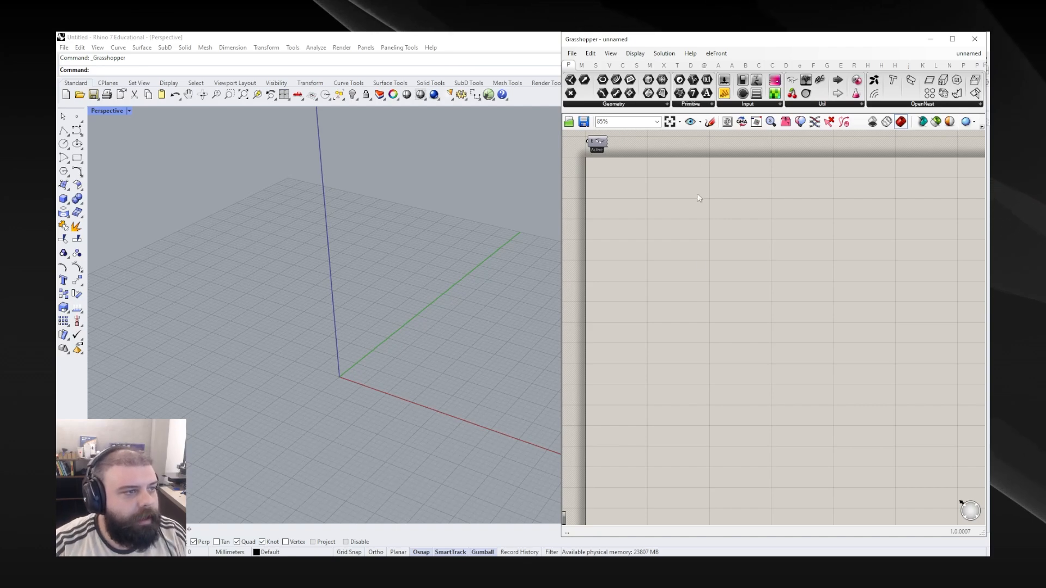
Step: Sketch the word "SEED" freehand on the empty canvas and draw a line beneath it
left_click(709, 121)
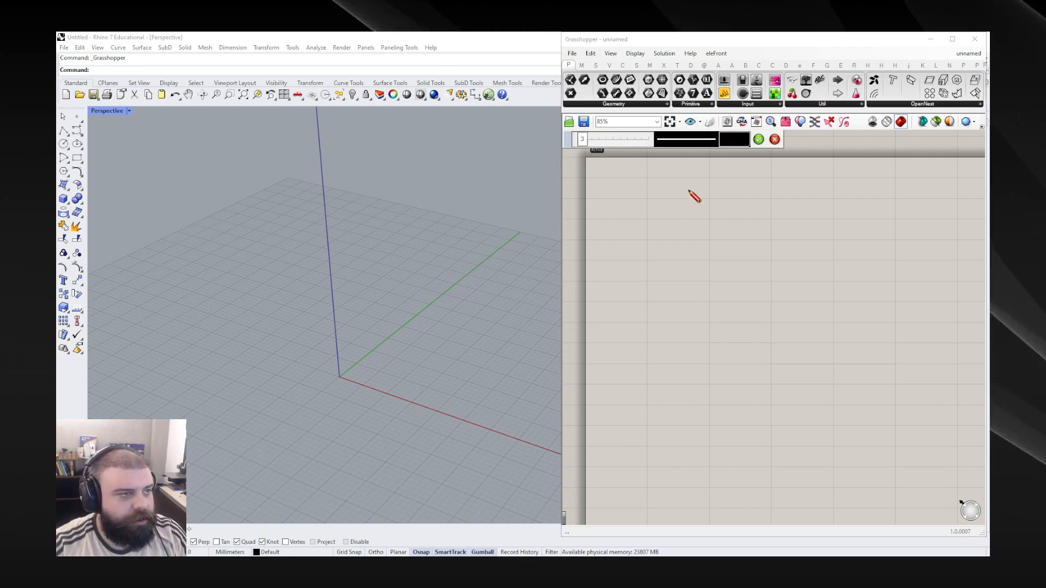
left_click_drag(615, 287, 722, 209)
mouse_move(798, 235)
left_mouse_down()
mouse_move(711, 279)
mouse_move(801, 334)
left_mouse_up()
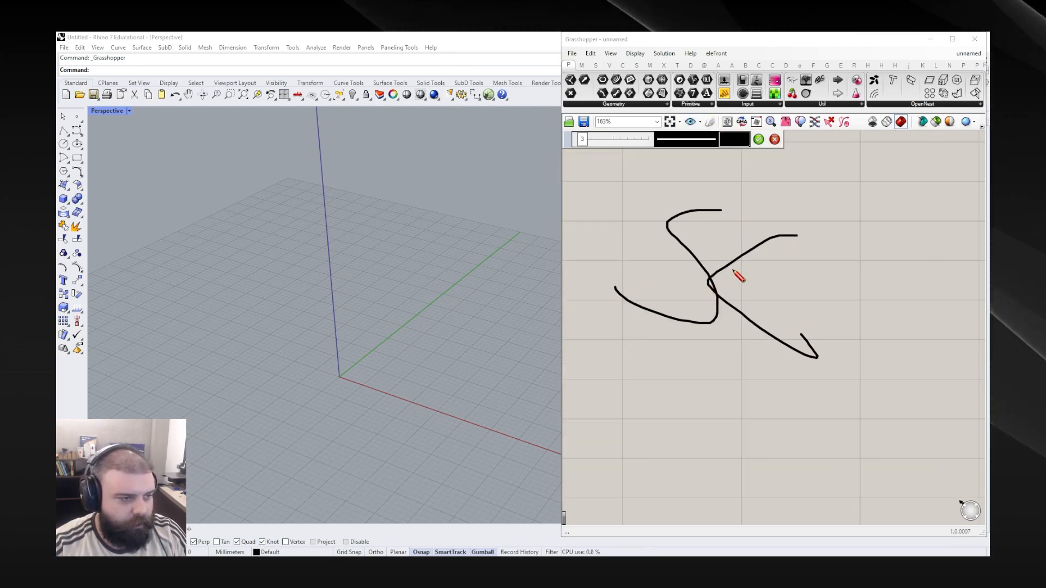
left_click_drag(731, 270, 794, 279)
left_click_drag(870, 248, 854, 326)
left_click_drag(816, 276, 852, 280)
left_click_drag(941, 282, 888, 346)
scroll(752, 327, "down", 4)
left_click_drag(645, 322, 848, 346)
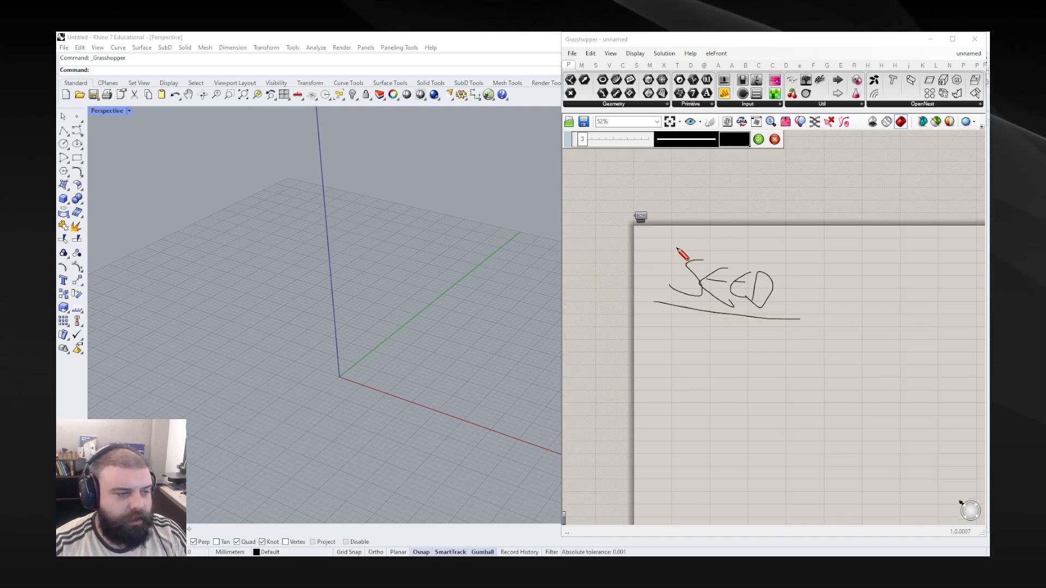
scroll(777, 308, "up", 2)
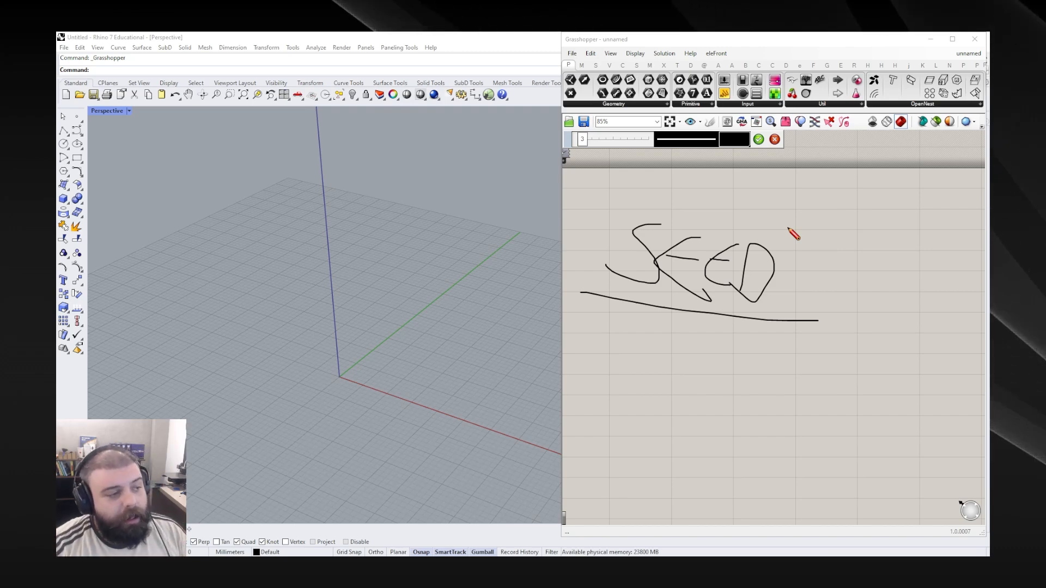
Step: Complete a hand-drawn box around the word "SEED" by adding its two sides and upper edge
left_click_drag(594, 195, 594, 296)
mouse_move(586, 197)
left_mouse_down()
mouse_move(813, 216)
mouse_move(788, 320)
left_mouse_up()
scroll(774, 269, "up", 2)
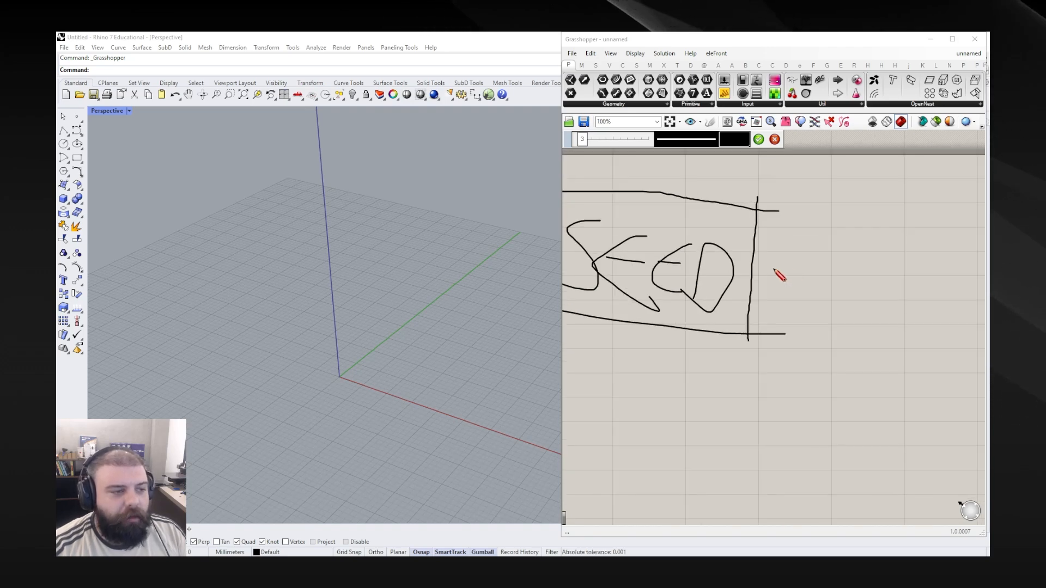
Step: Draw an arrow from the box, write "PARAM" after it, and accept the sketch
mouse_move(770, 269)
left_mouse_down()
mouse_move(807, 267)
mouse_move(799, 297)
left_mouse_up()
mouse_move(833, 265)
left_mouse_down()
mouse_move(814, 298)
mouse_move(855, 282)
left_mouse_up()
mouse_move(834, 272)
left_mouse_down()
mouse_move(835, 301)
mouse_move(848, 263)
left_mouse_up()
left_click_drag(848, 262, 855, 280)
scroll(749, 294, "up", 3)
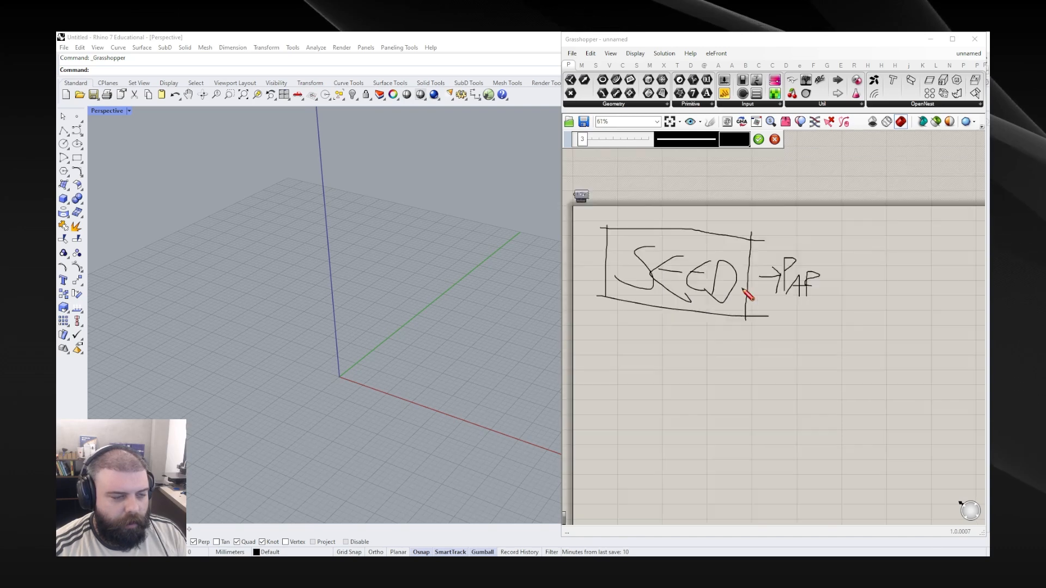
mouse_move(754, 309)
left_mouse_down()
mouse_move(770, 299)
mouse_move(786, 320)
mouse_move(816, 312)
mouse_move(836, 321)
left_mouse_up()
scroll(801, 300, "down", 1)
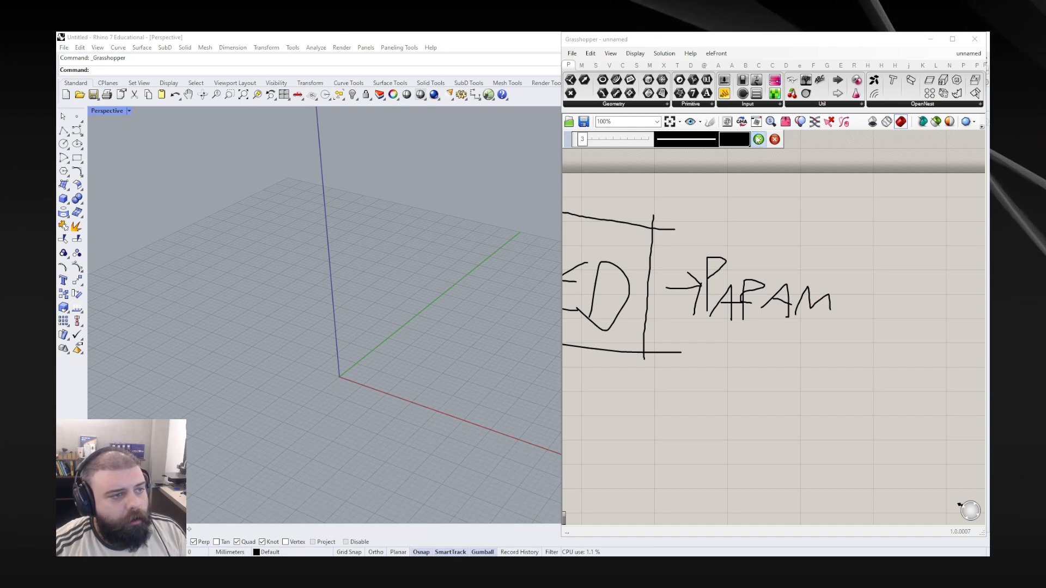
left_click(758, 139)
scroll(640, 279, "down", 2)
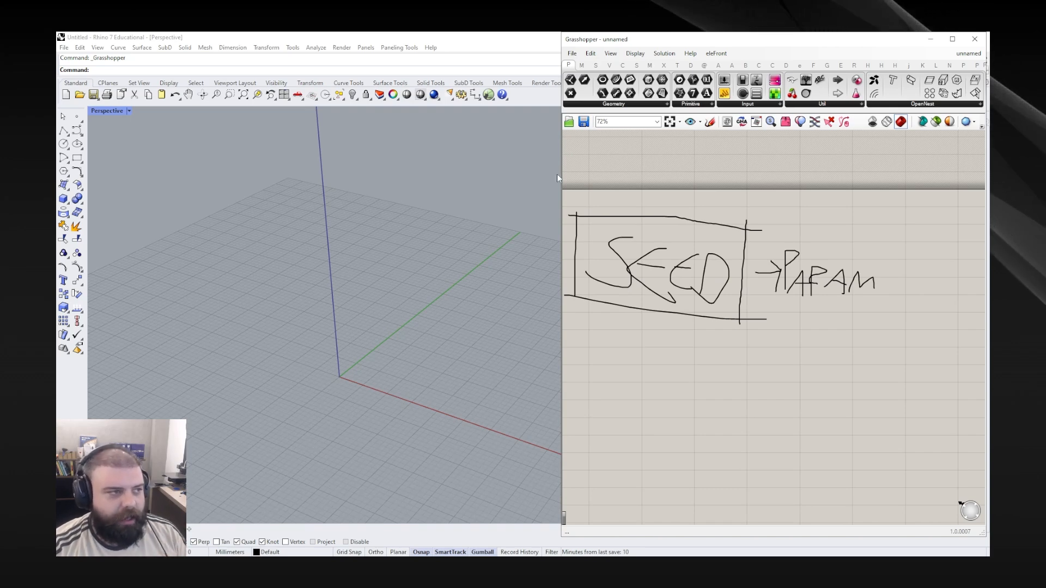
Step: Widen the node editor window and place a Random component below the sketch
left_click_drag(561, 174, 471, 174)
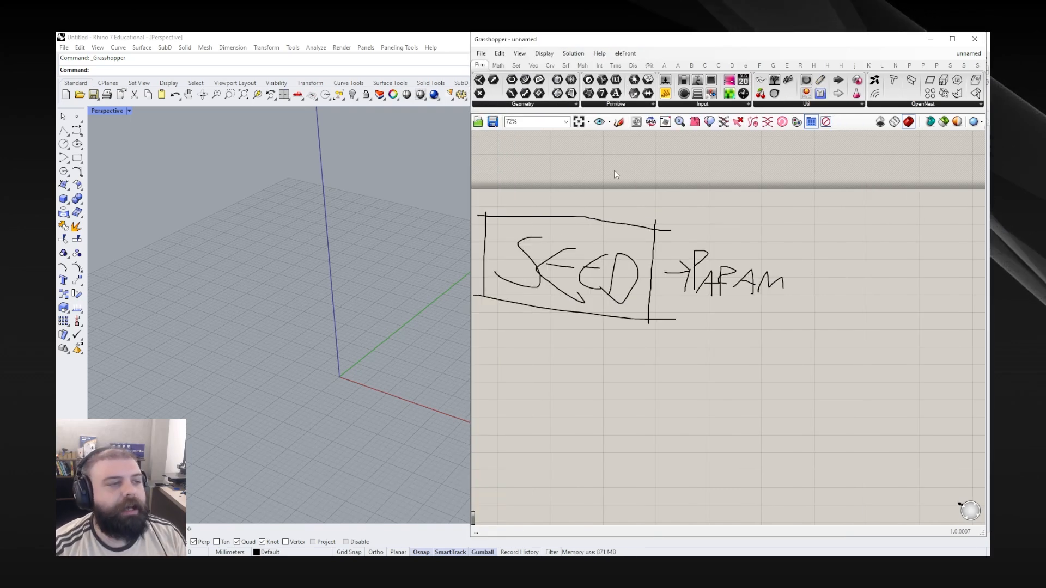
left_click(516, 66)
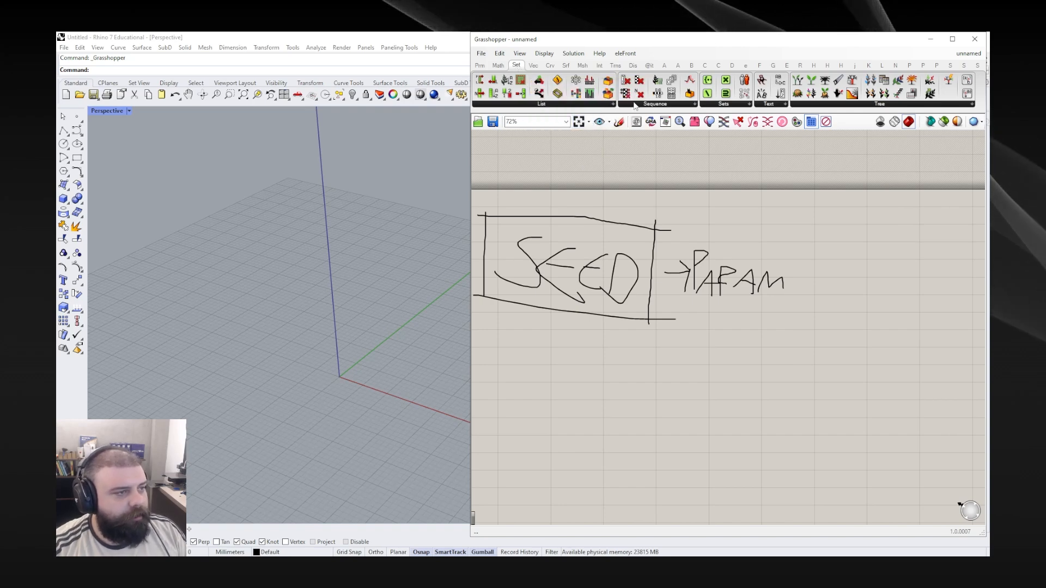
left_click(635, 105)
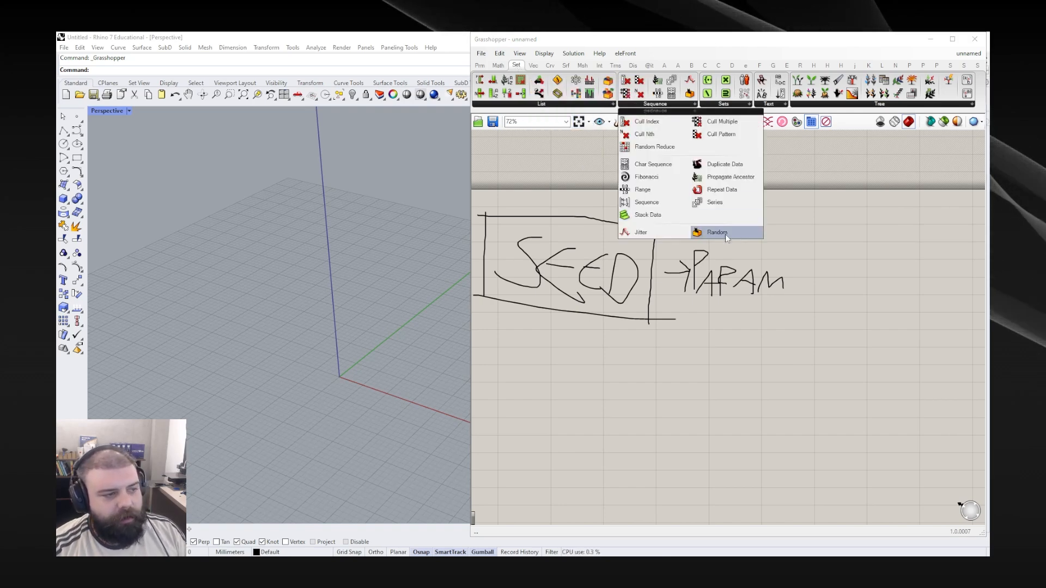
left_click_drag(717, 232, 734, 328)
scroll(708, 406, "up", 6)
scroll(808, 290, "down", 3)
left_click_drag(688, 267, 862, 364)
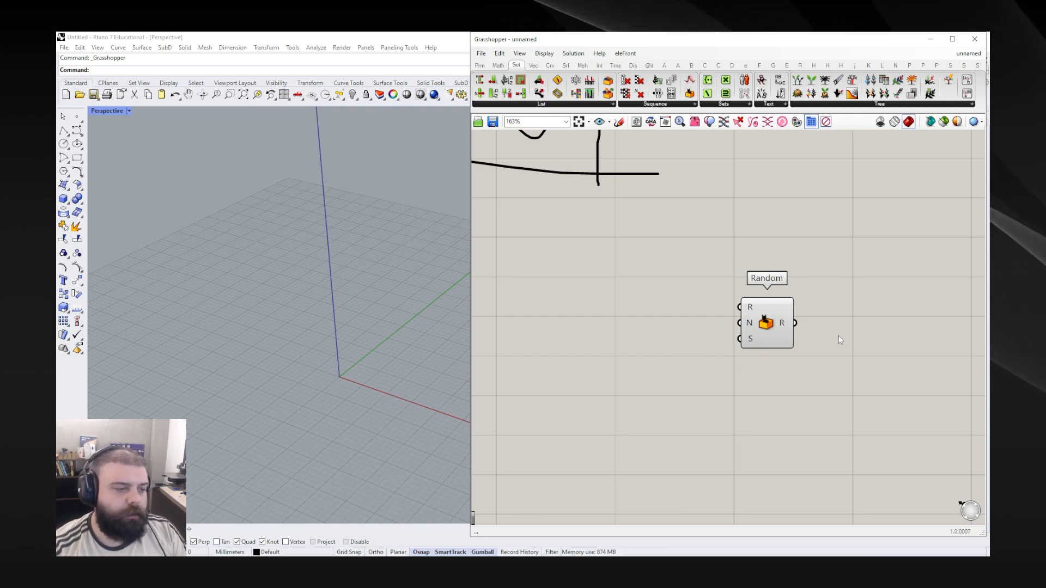
Step: Place a Jitter component directly below the Random component
mouse_move(748, 342)
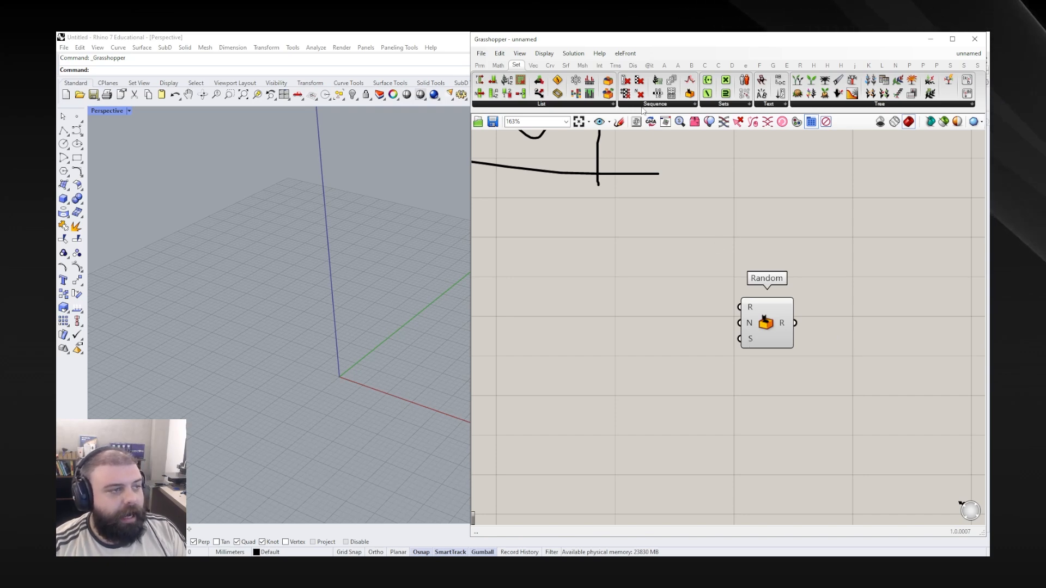
left_click(655, 103)
left_click_drag(655, 232, 760, 401)
left_click(817, 317)
Step: Add Populate 2D, Populate 3D and Populate Geometry components to the canvas above Random and Jitter
left_click(533, 65)
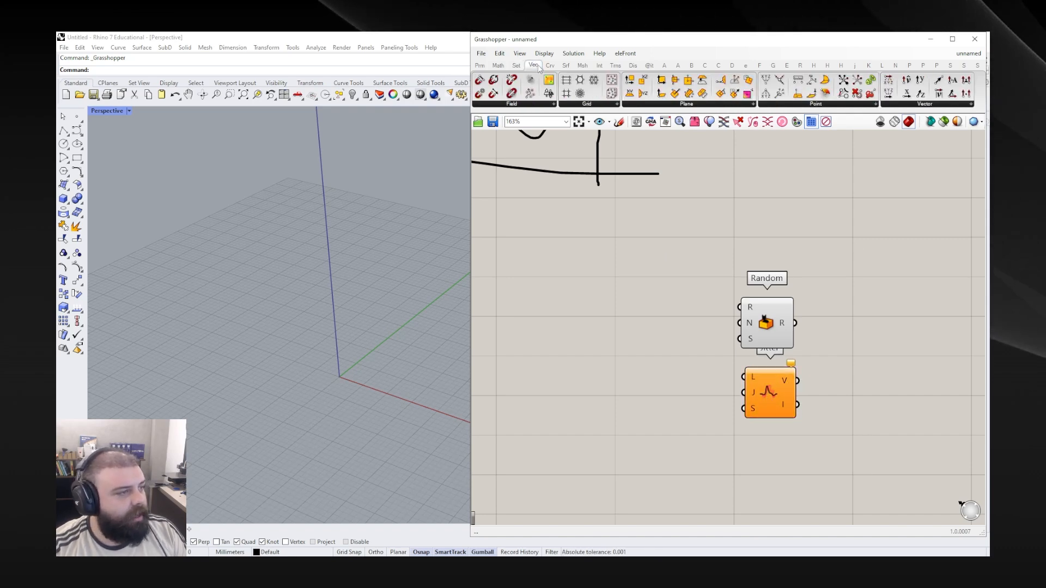
left_click(604, 104)
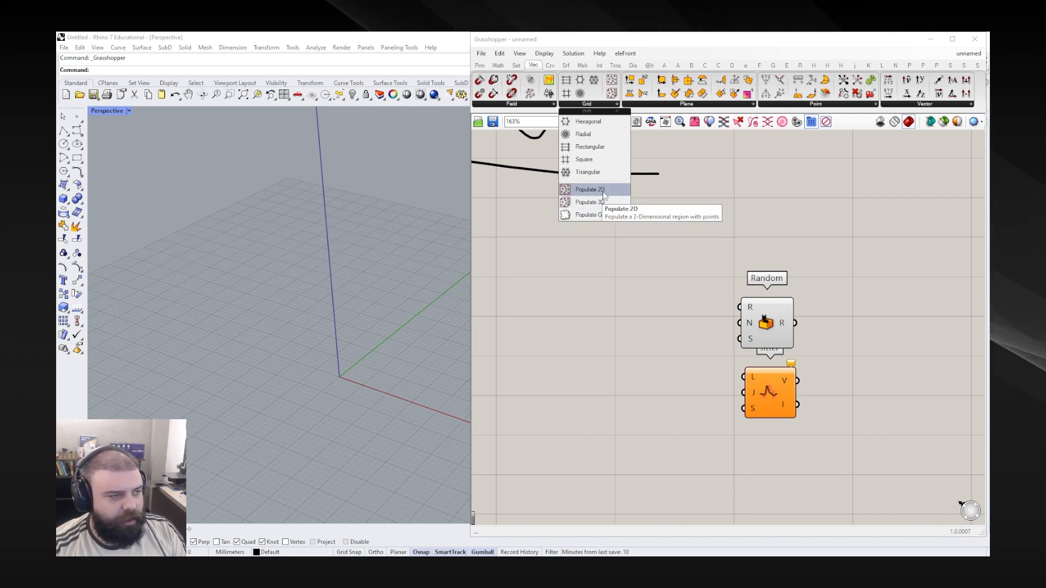
left_click_drag(590, 189, 744, 192)
left_click(604, 104)
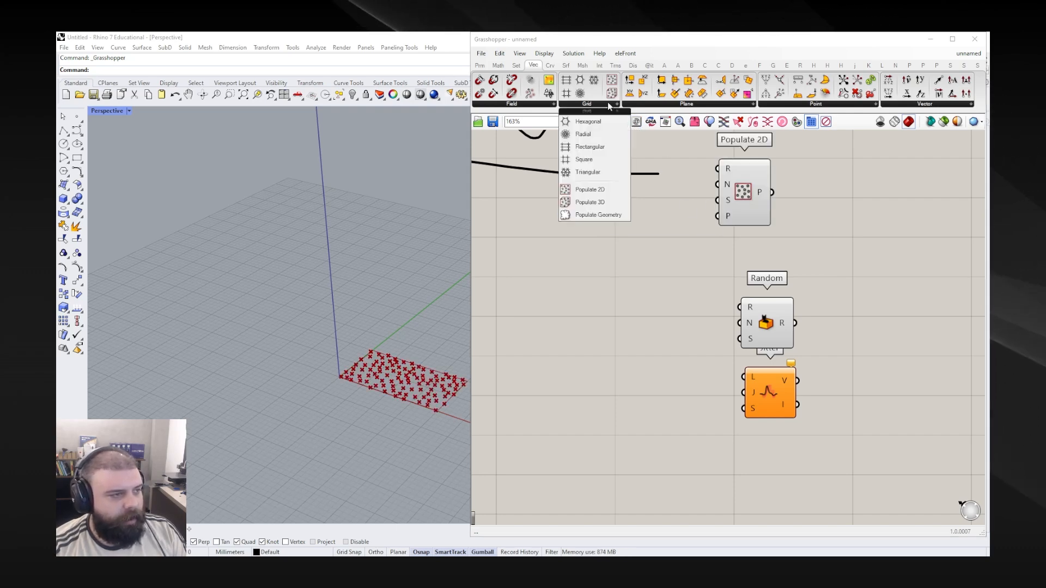
left_click_drag(583, 191, 842, 192)
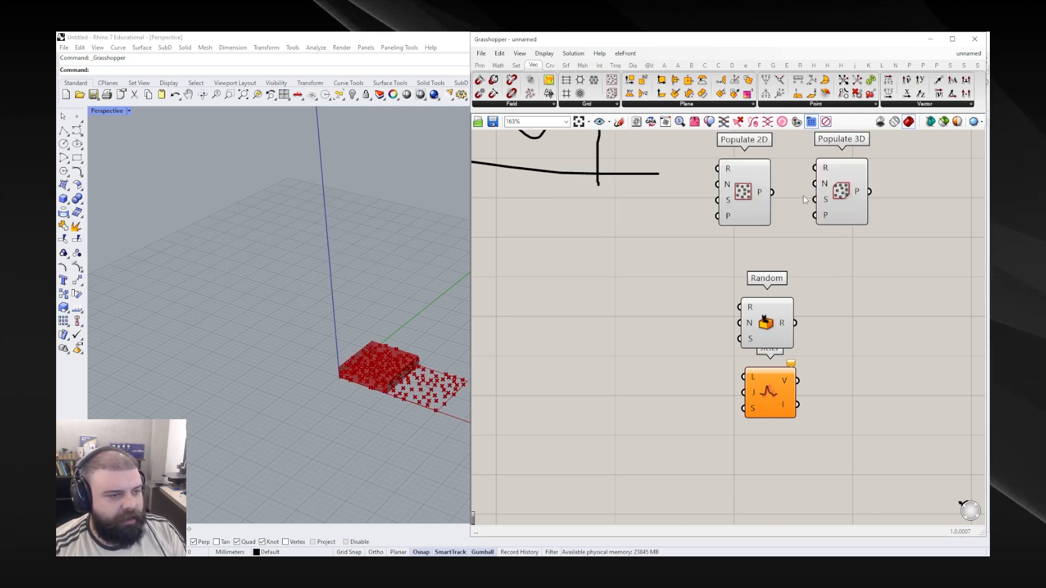
left_click(604, 104)
left_click_drag(607, 218, 847, 240)
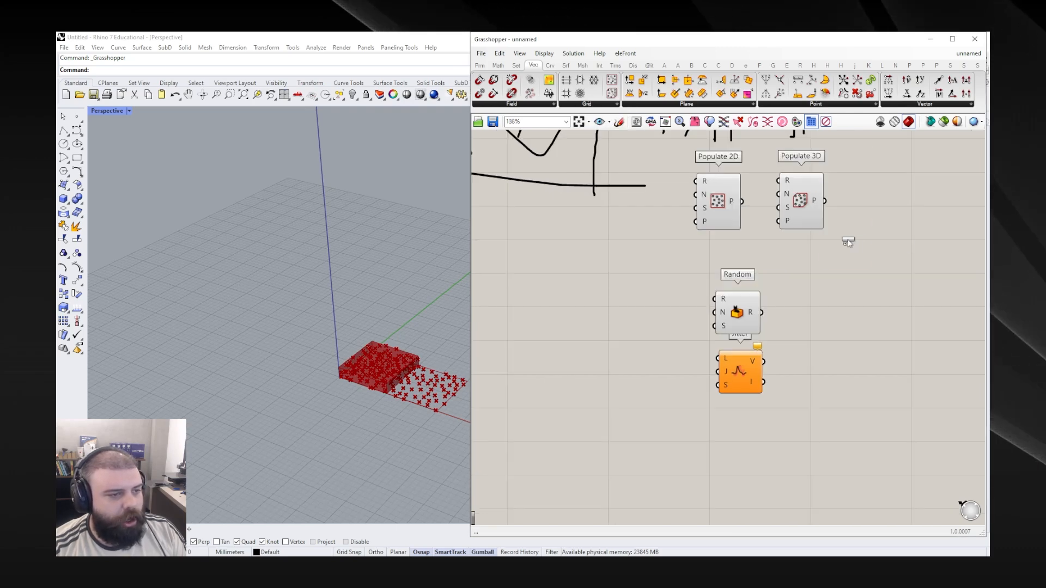
scroll(860, 190, "up", 3)
left_click(861, 190)
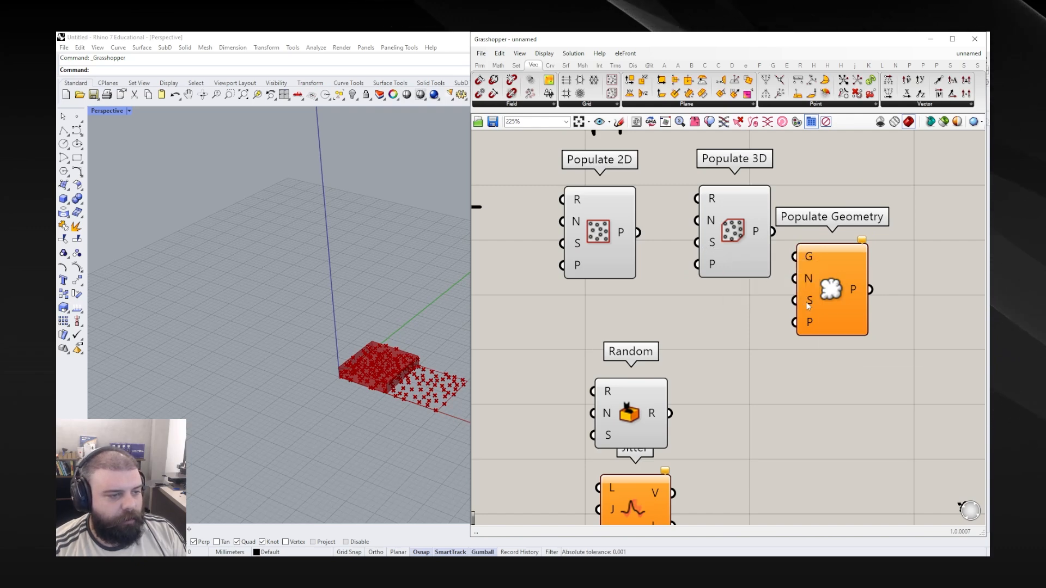
Step: Move the three Populate components to the right of Random, and raise Random clear of Jitter
scroll(658, 239, "down", 3)
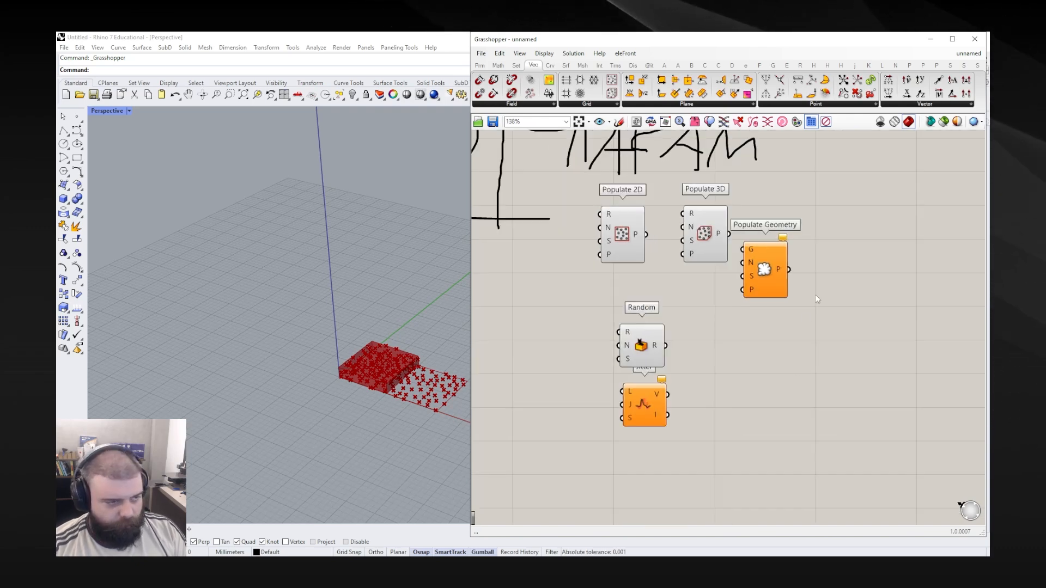
left_click_drag(826, 276, 758, 330)
left_click_drag(581, 283, 708, 453)
left_click(686, 414)
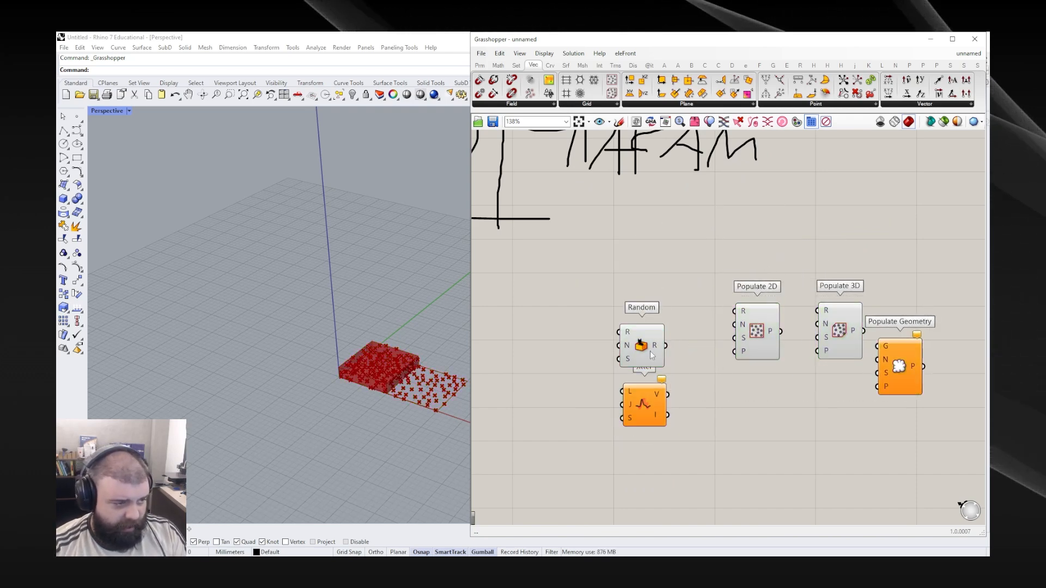
left_click_drag(651, 355, 651, 318)
left_click_drag(596, 249, 695, 447)
Step: Disable the Populate components so their points stop previewing in the viewport
left_click(894, 407)
left_click_drag(919, 419, 949, 417)
key("ctrl+e")
Step: Move the Random component left, away from the other components, into open canvas space below the "SEED" box
scroll(577, 297, "up", 3)
left_click(684, 302)
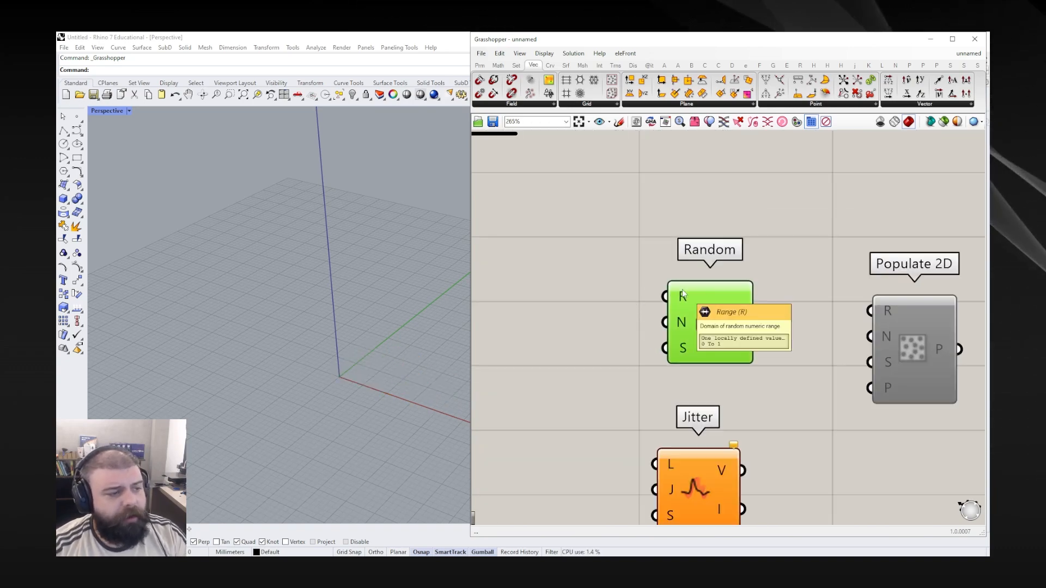
scroll(893, 322, "down", 4)
mouse_move(812, 325)
left_mouse_down()
mouse_move(586, 329)
mouse_move(608, 325)
left_mouse_up()
left_click(573, 308)
scroll(573, 308, "up", 3)
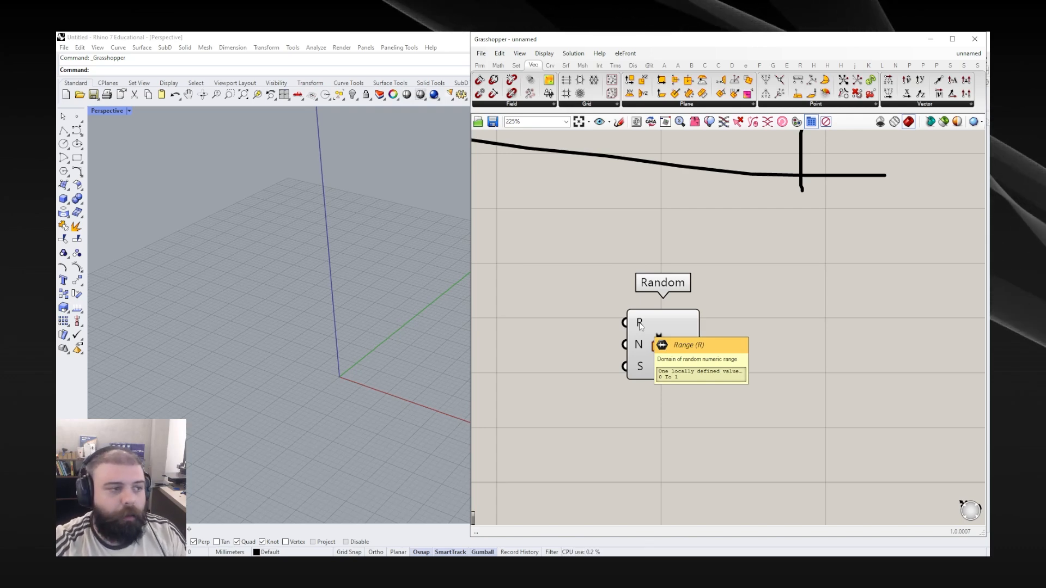
scroll(749, 325, "down", 2)
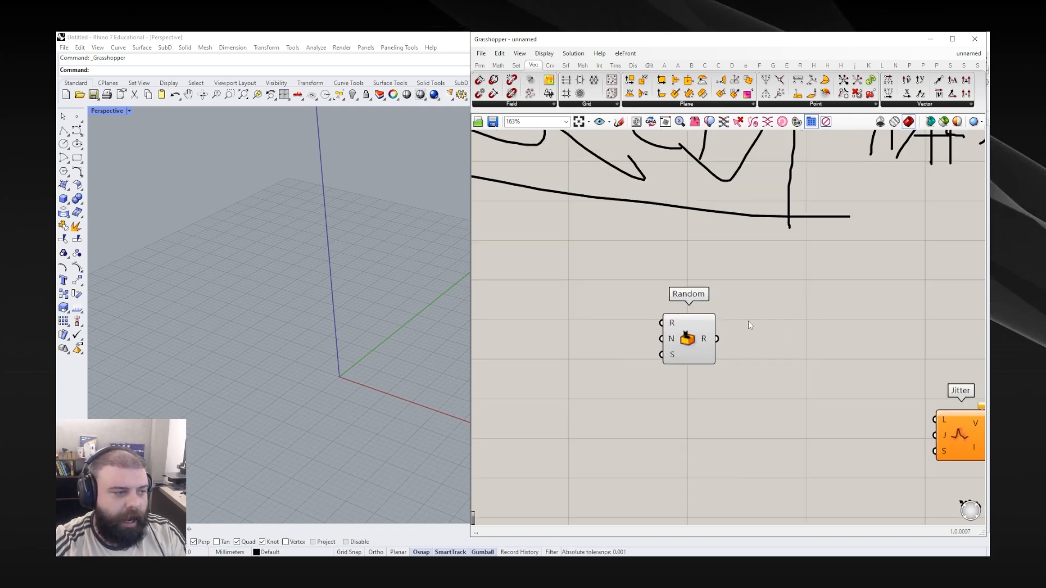
Step: Create a panel containing "0 to 10" and connect it to Random's Range input
double_click(609, 316)
type("//")
key("Return")
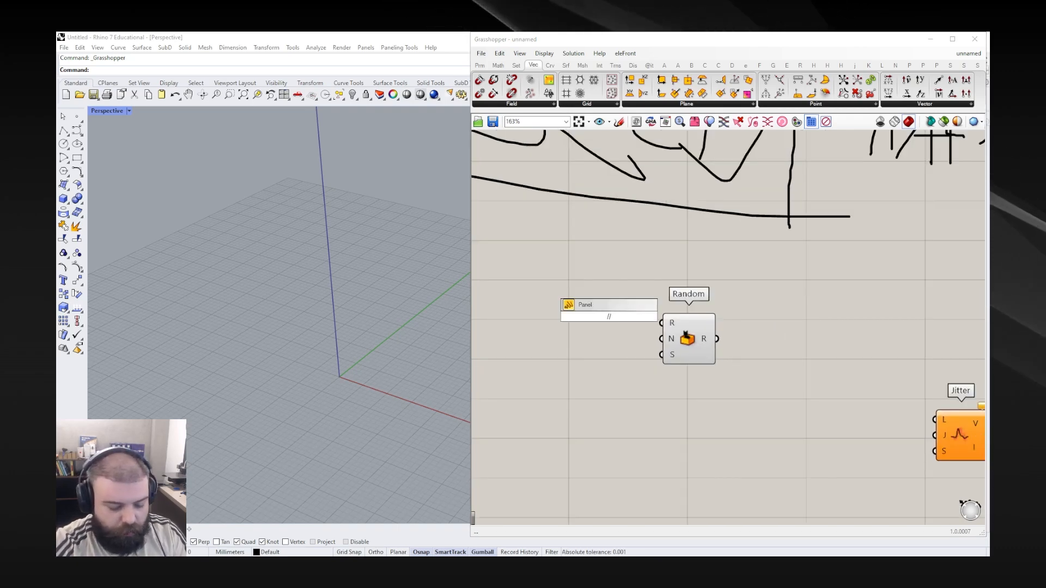
type("0 to 10")
key("Return")
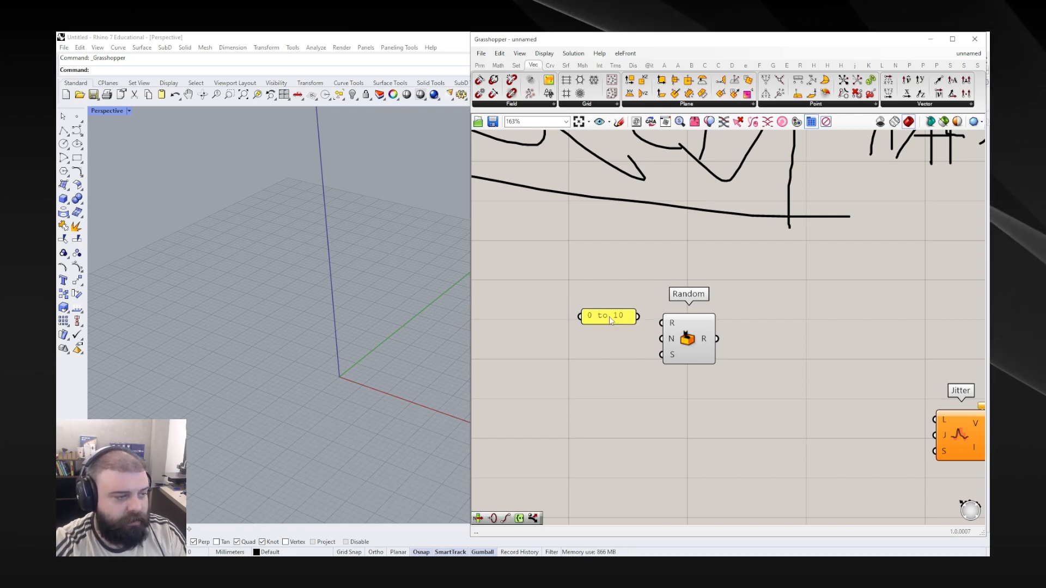
left_click_drag(616, 321, 662, 322)
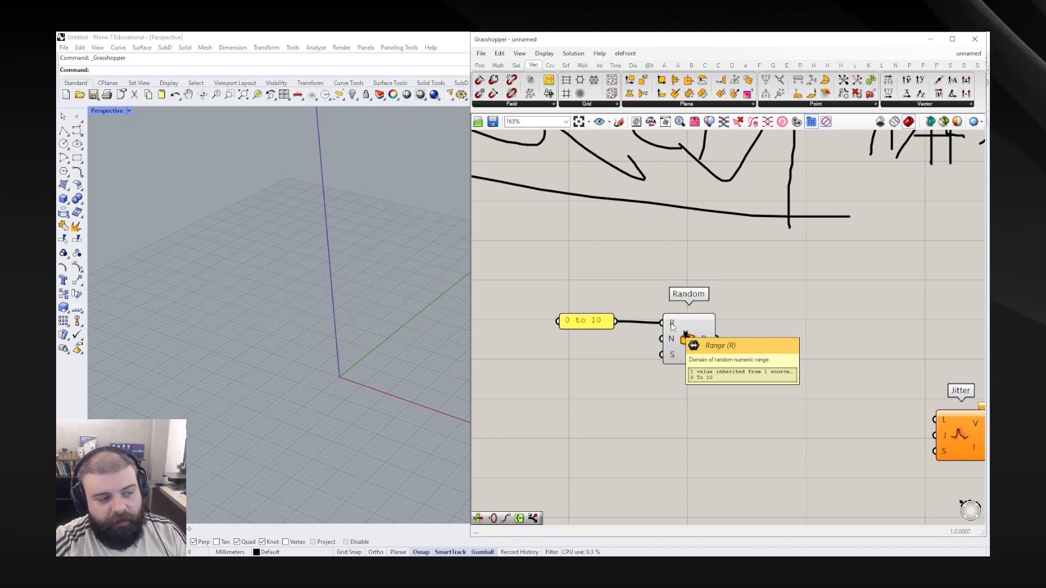
Step: Create a panel containing 50 and connect it to Random's Number input
mouse_move(672, 338)
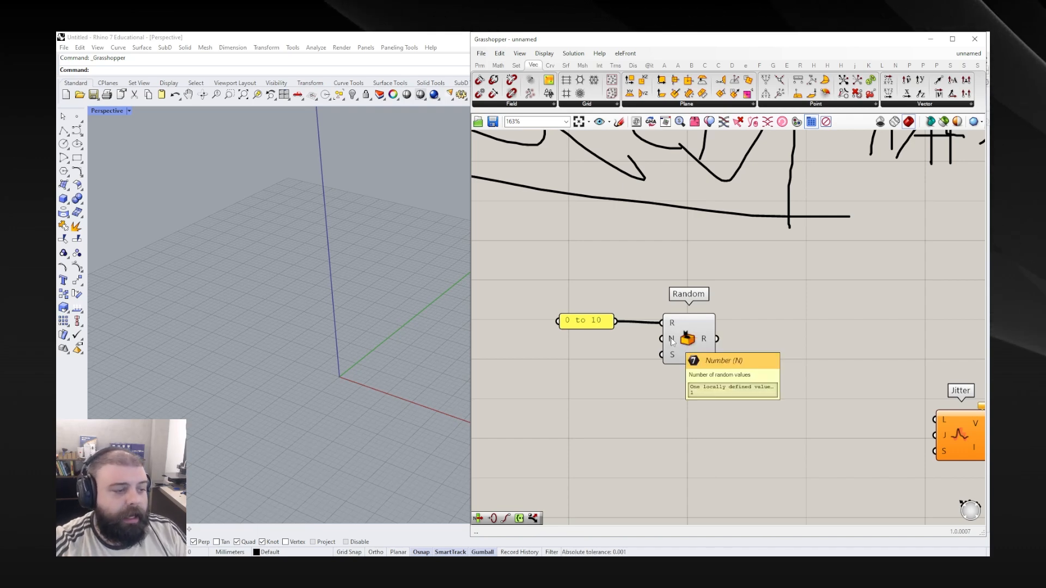
double_click(606, 341)
type("//50")
key("Return")
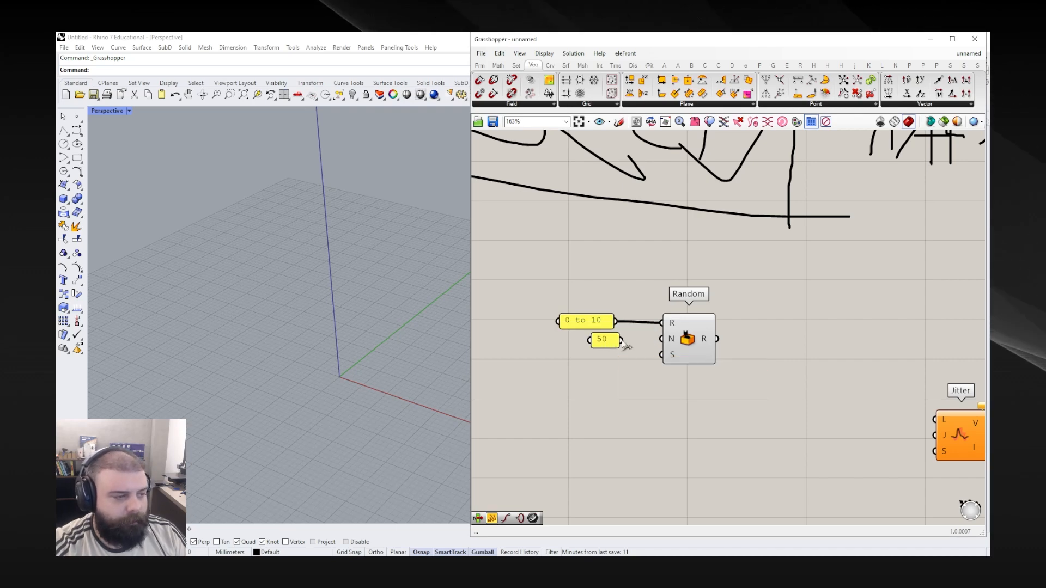
Step: Add a panel beside Random, connect Random's output to it, and enlarge it to list the generated values
left_click(480, 65)
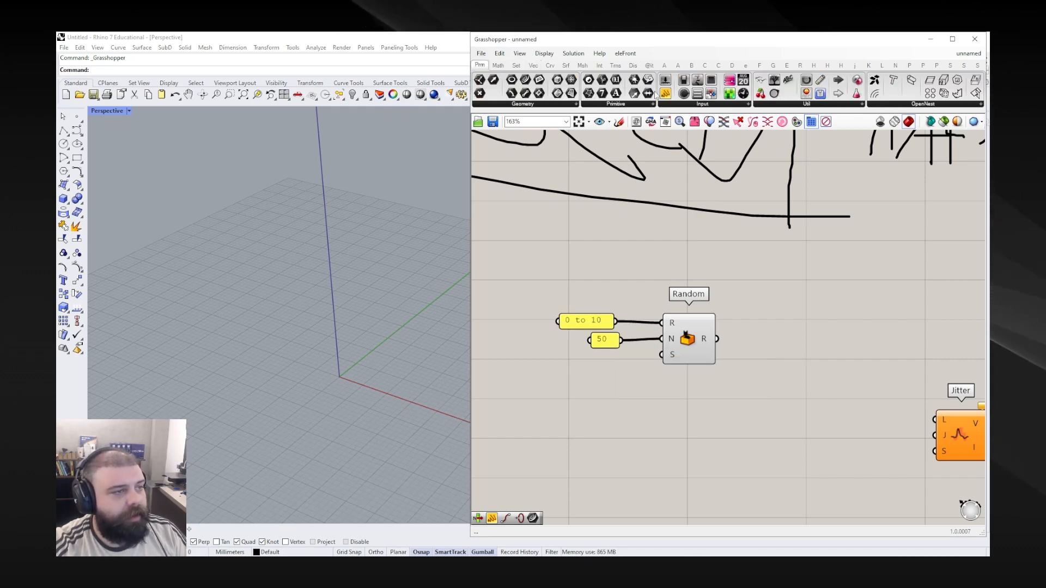
left_click_drag(665, 94, 824, 333)
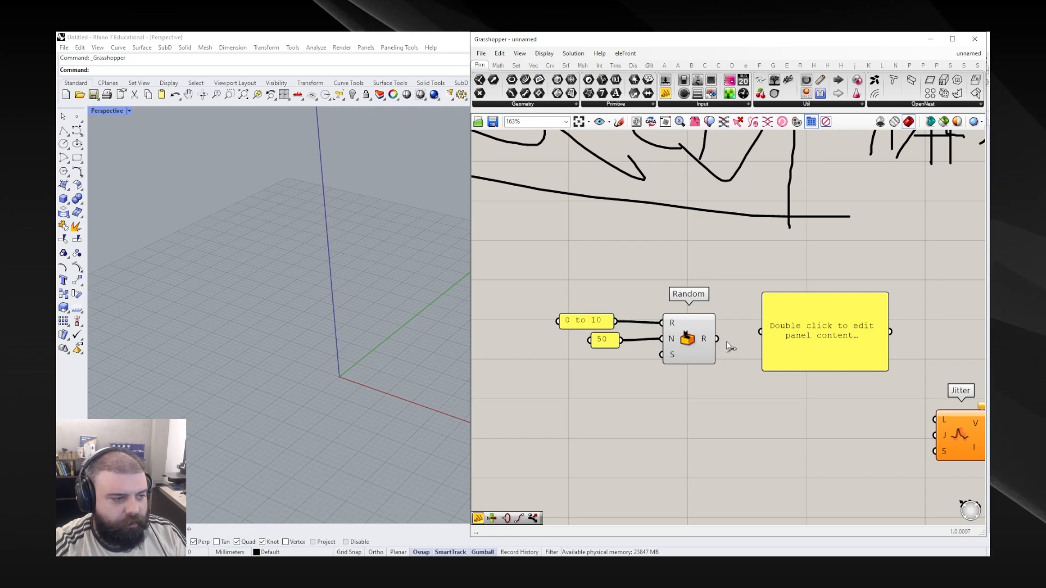
left_click_drag(718, 340, 761, 331)
left_click(822, 406)
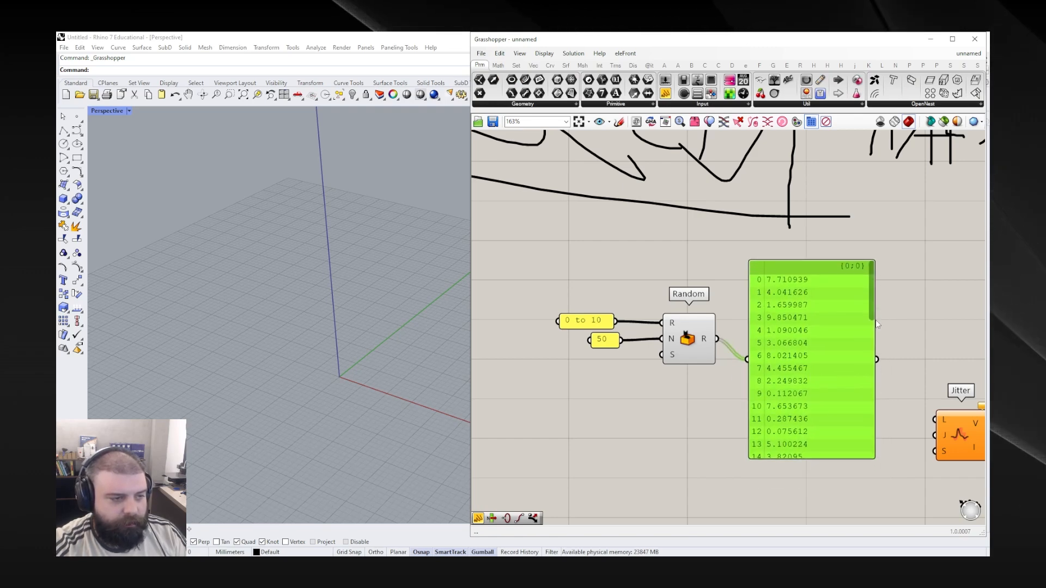
left_click(876, 294)
double_click(875, 290)
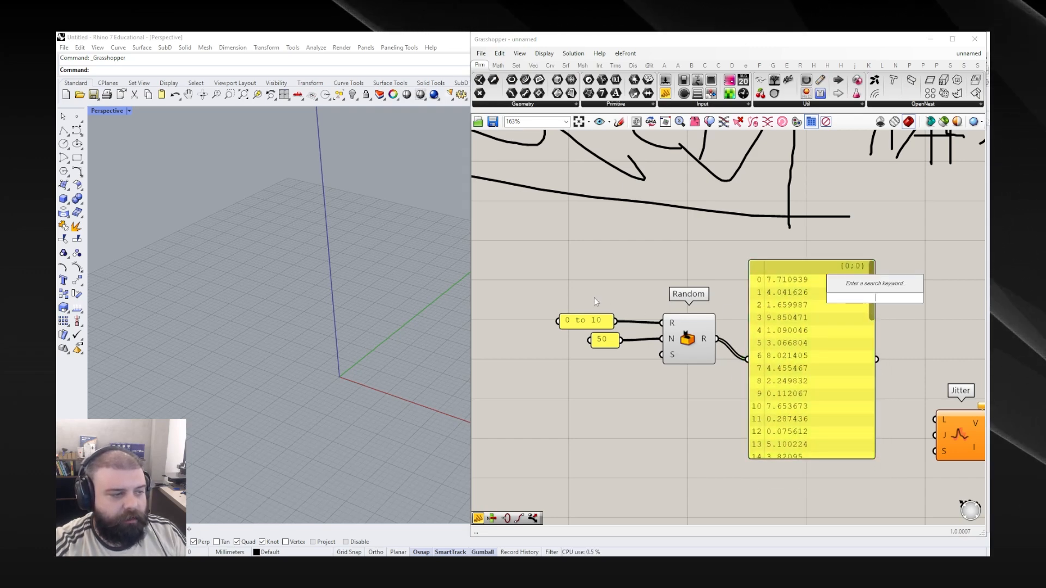
left_click_drag(868, 282, 870, 243)
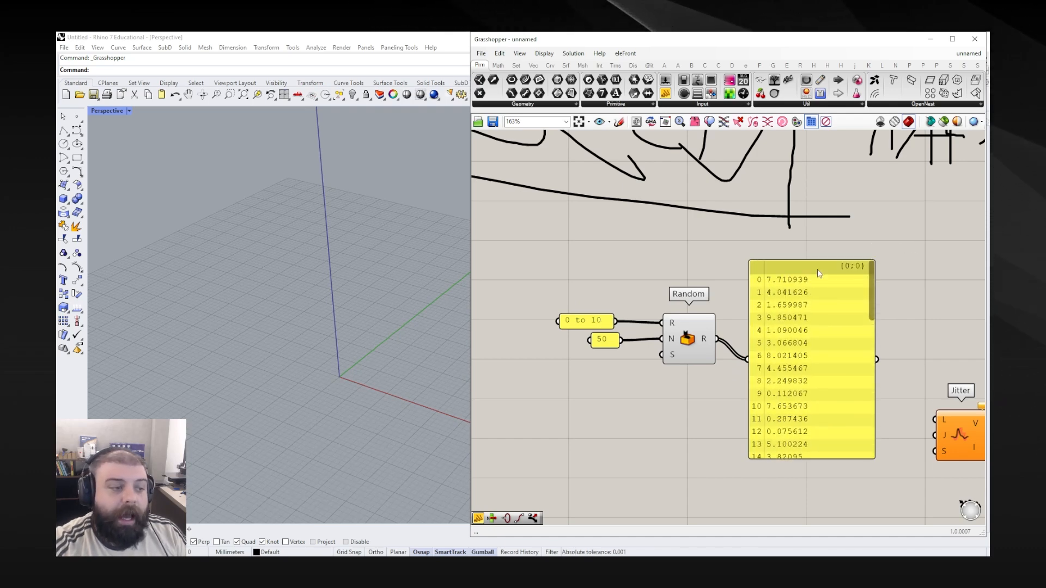
mouse_move(674, 359)
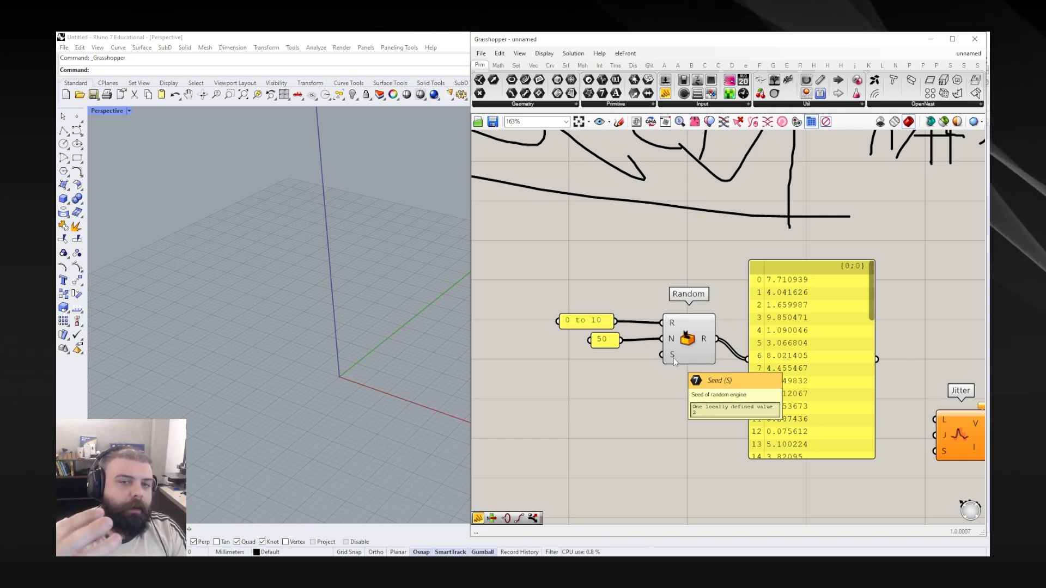
Step: Add a 1 to 10 integer slider, connect it to Random's Seed input, and set the seed to 8
double_click(594, 388)
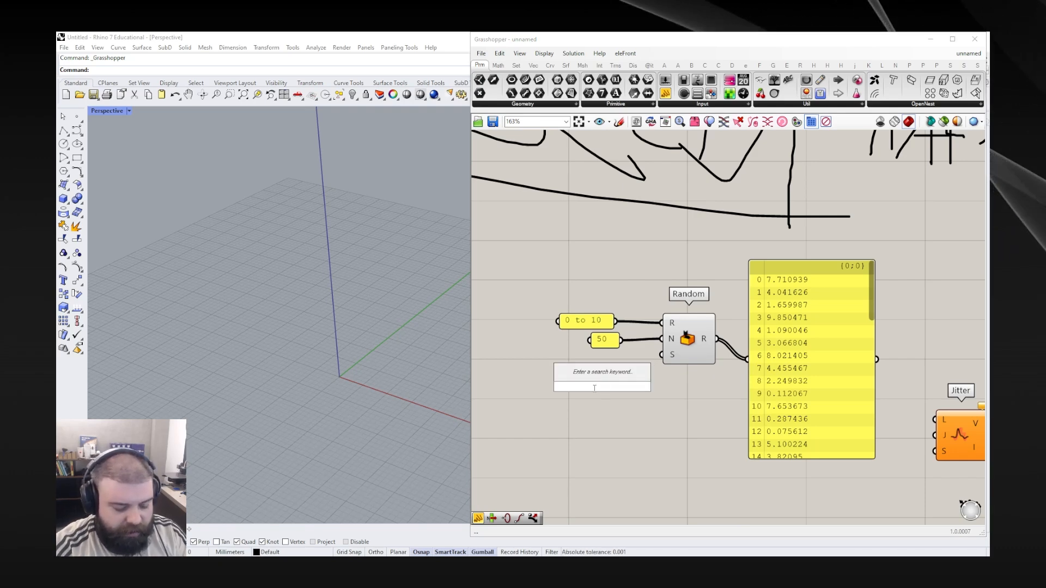
type("1<")
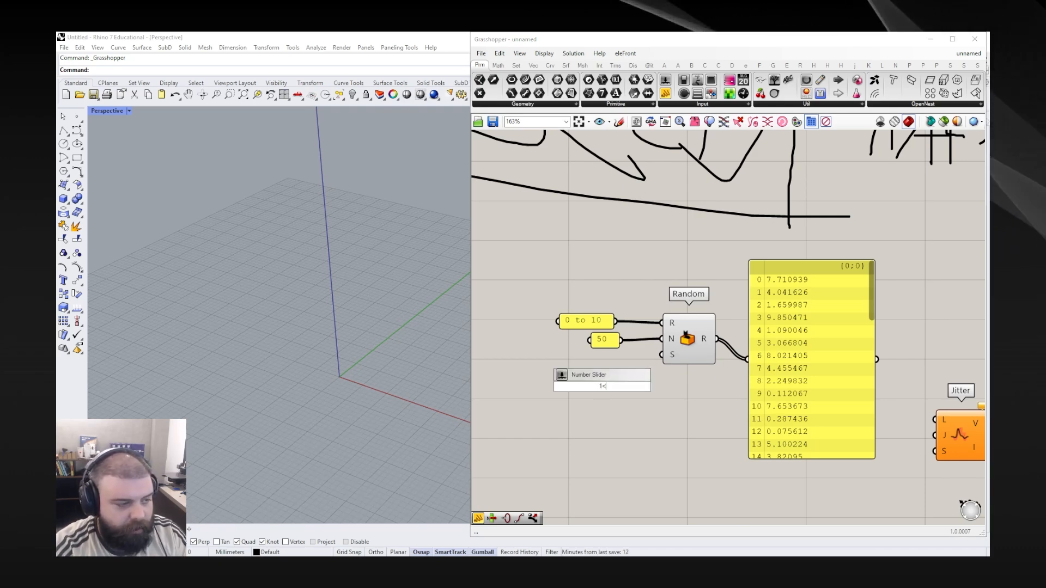
type("10")
key("Return")
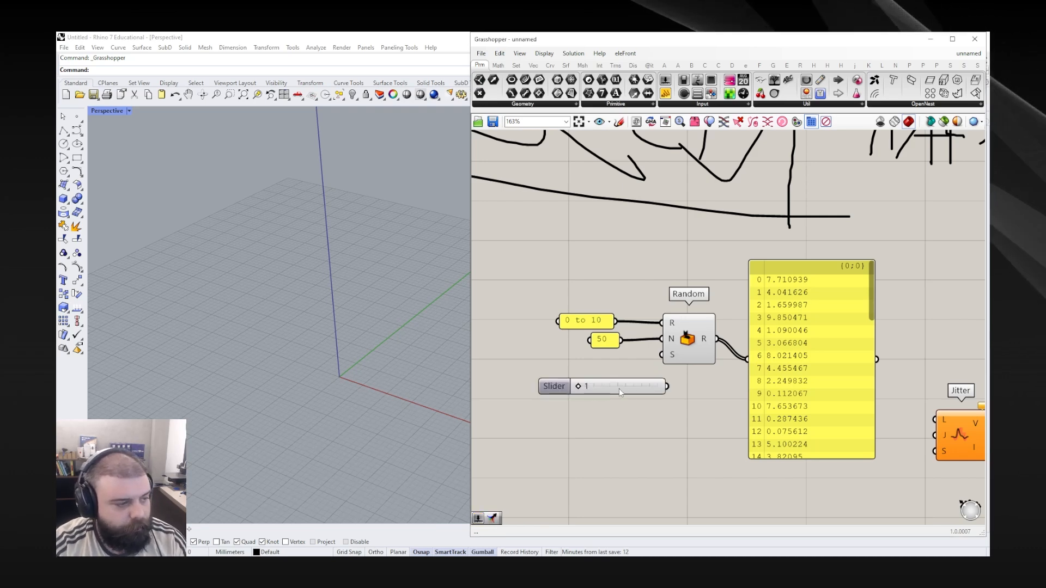
left_click_drag(661, 389, 661, 355)
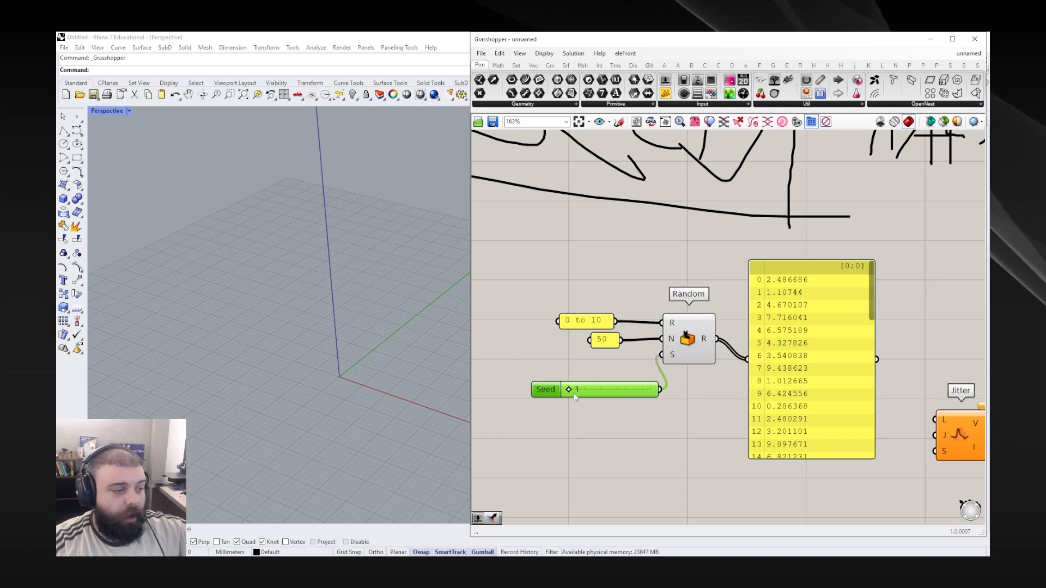
left_click_drag(568, 389, 617, 392)
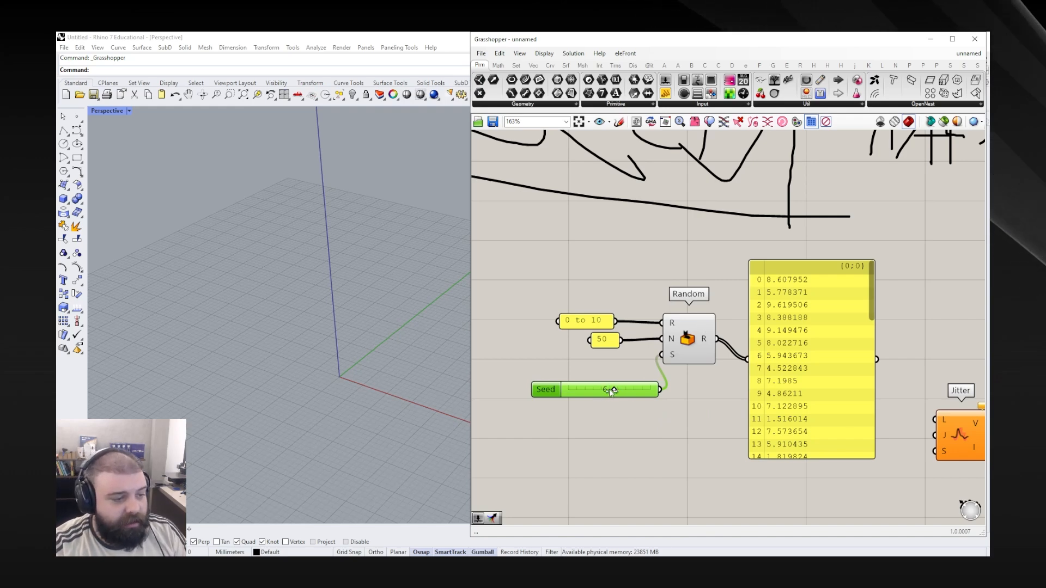
mouse_move(612, 391)
left_mouse_down()
mouse_move(589, 397)
mouse_move(632, 389)
left_mouse_up()
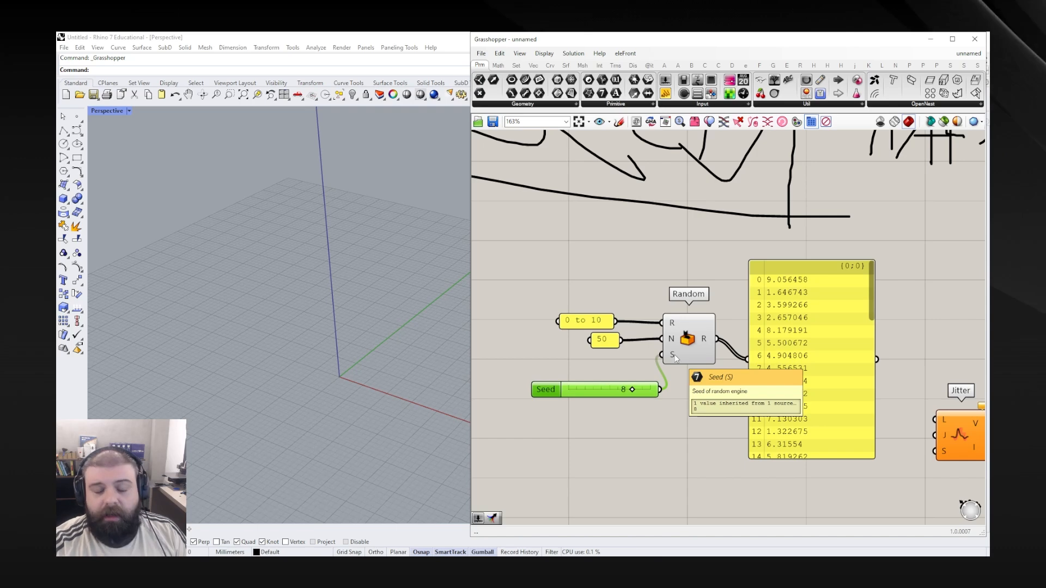
Step: Move the Jitter component below Random and shift the random values panel further away from Random
scroll(655, 298, "down", 2)
left_click_drag(875, 404, 703, 428)
left_click_drag(748, 388, 790, 380)
left_click(700, 419)
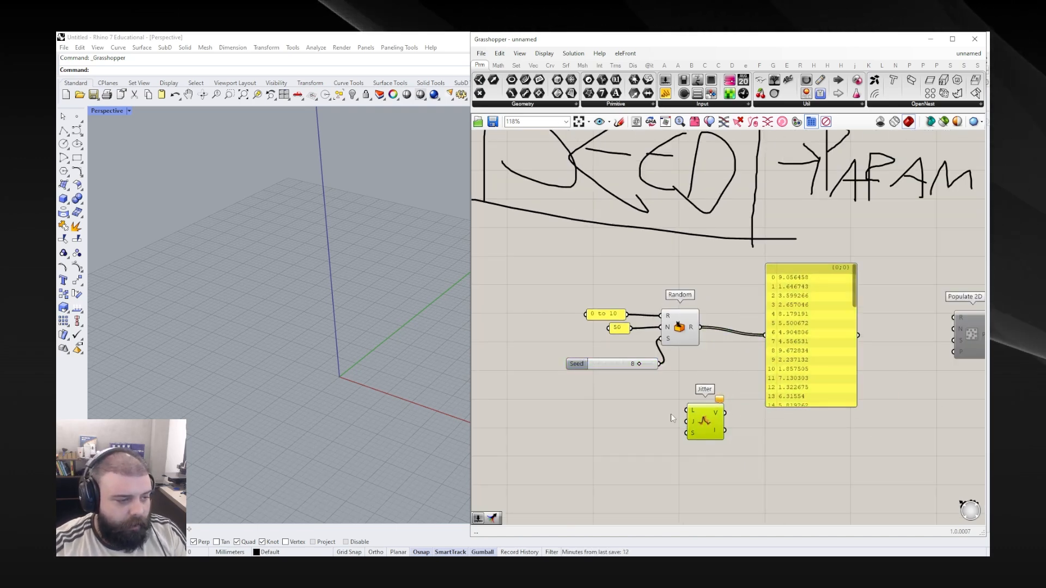
left_click(620, 409)
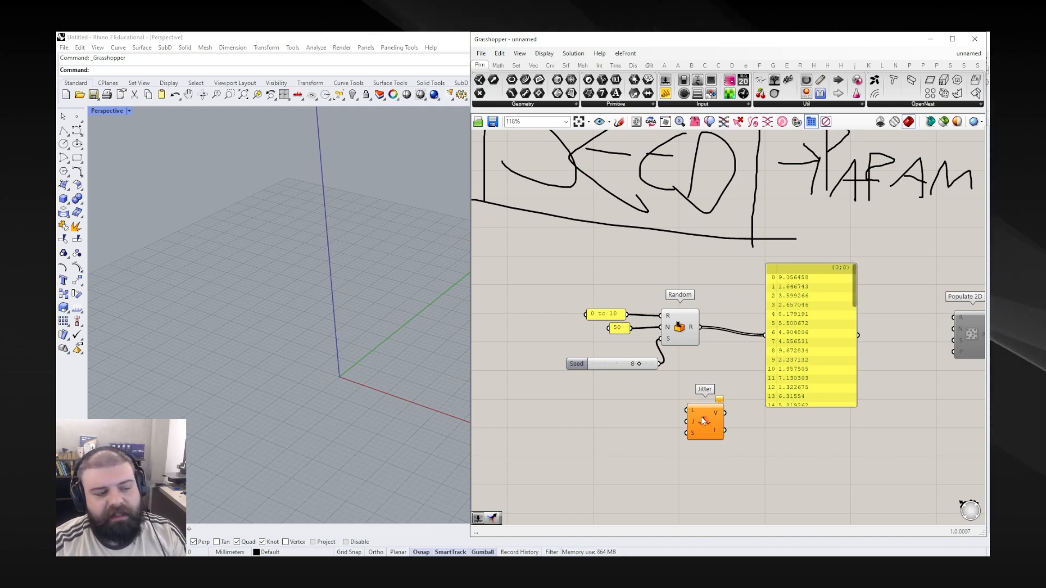
mouse_move(701, 416)
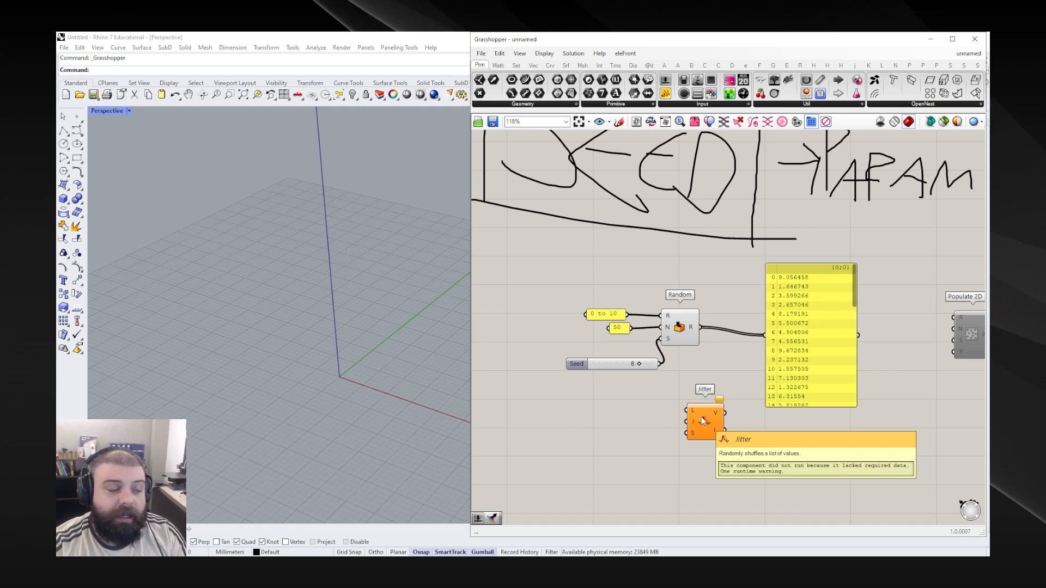
Step: Create a panel below Random's seed slider listing the numbers 0 to 9, one per line
scroll(582, 419, "up", 3)
double_click(620, 401)
type("panel")
key("Return")
double_click(620, 401)
type("0")
key("Return")
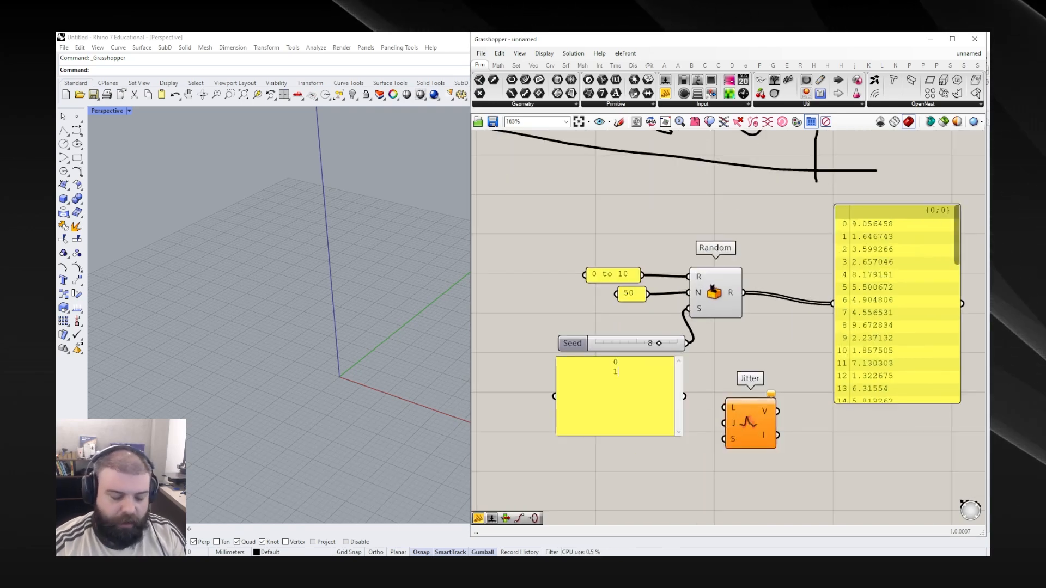
type("1")
key("Return")
type("2")
key("Return")
type("3")
key("Return")
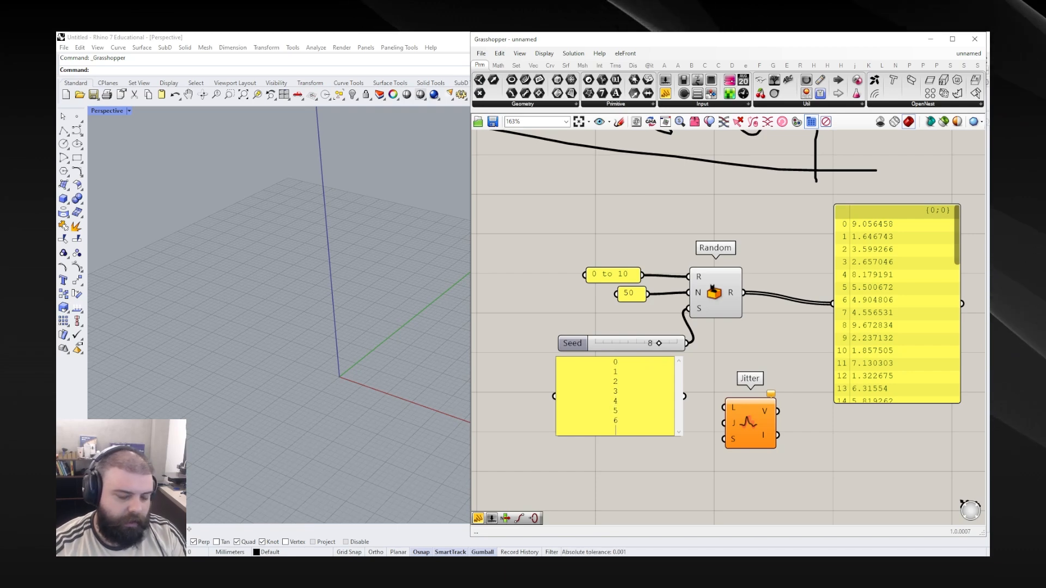
type("7")
key("Return")
type("8")
Step: Make the number panel treat each line as a separate item and enlarge it to show the whole list
right_click(625, 384)
left_click(635, 446)
left_click_drag(654, 435, 654, 499)
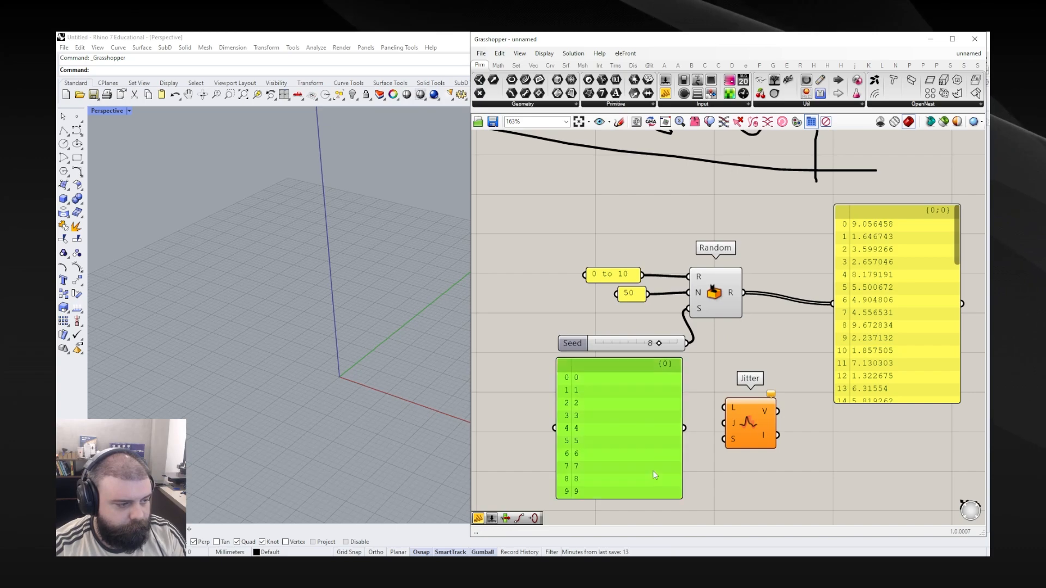
Step: Connect the 0 to 9 number panel to Jitter's List input
scroll(703, 424, "down", 2)
left_click(725, 364)
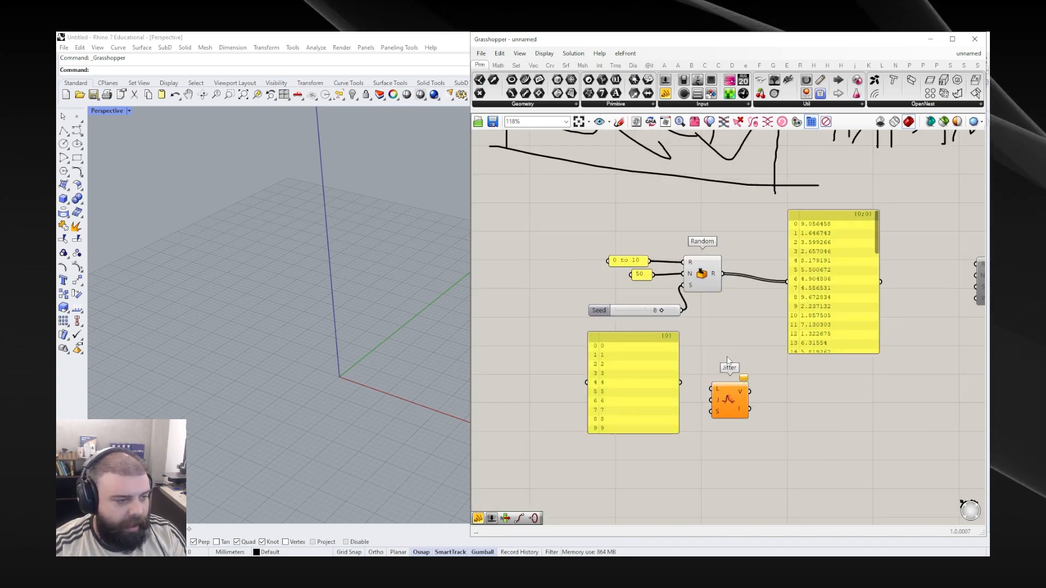
left_click_drag(682, 383, 744, 399)
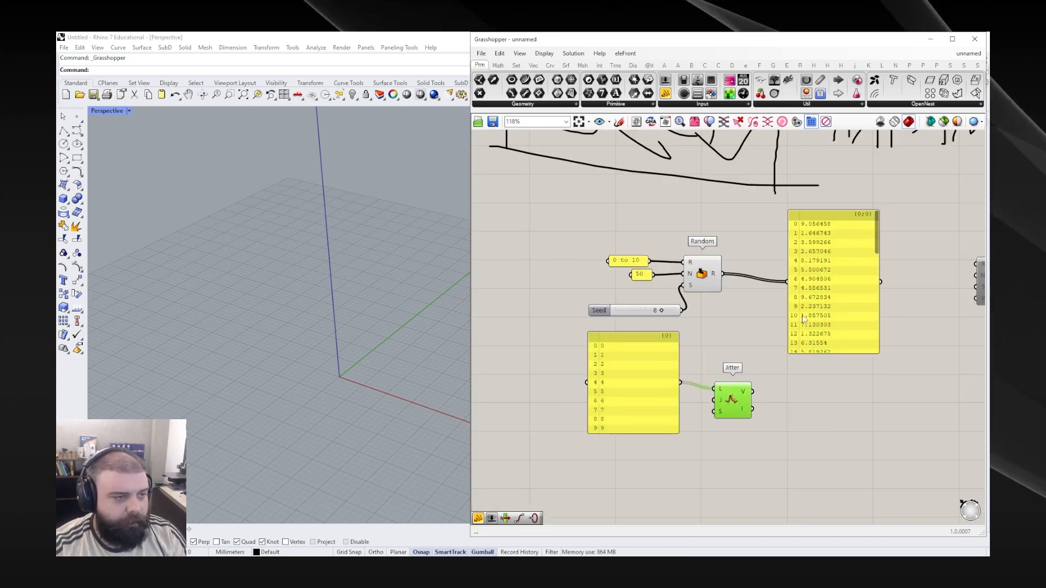
Step: Add a panel beside Jitter, connect Jitter's Values output to it, and enlarge it to show the shuffled list
left_click(836, 400)
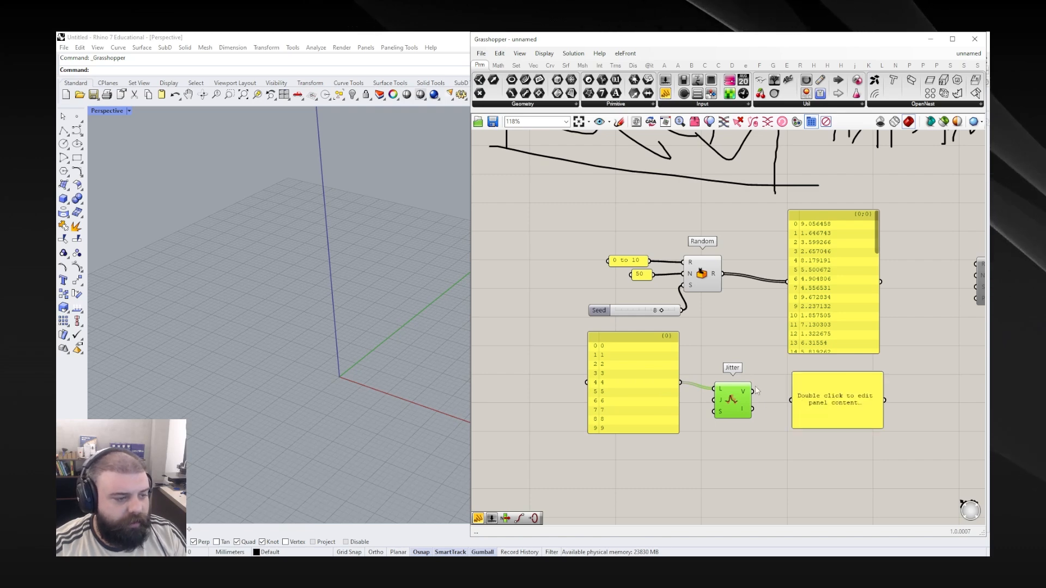
left_click_drag(753, 392, 793, 401)
left_click_drag(853, 427, 852, 484)
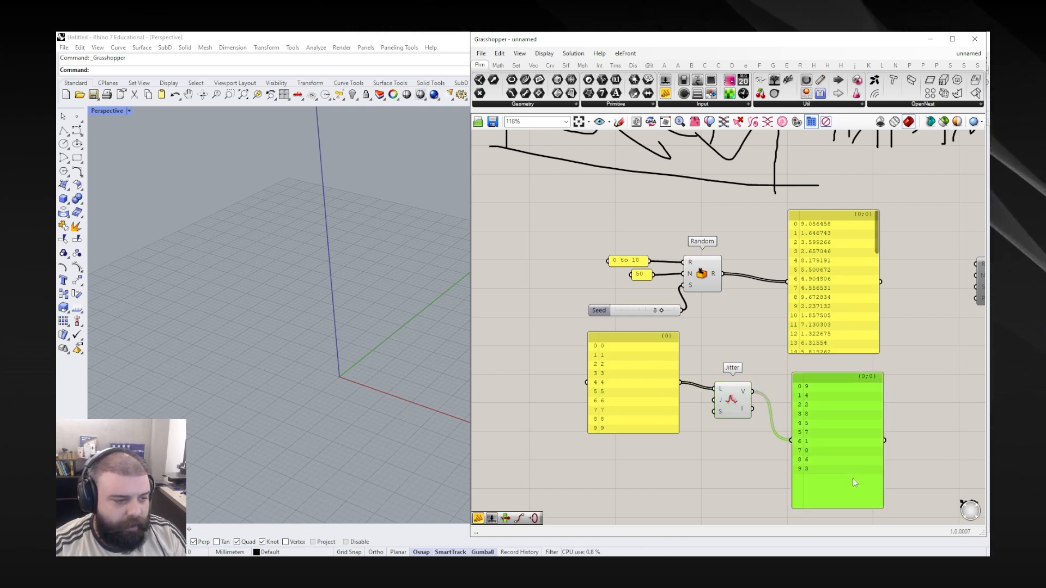
left_click_drag(796, 464, 777, 429)
scroll(777, 428, "up", 2)
left_click_drag(712, 399, 692, 420)
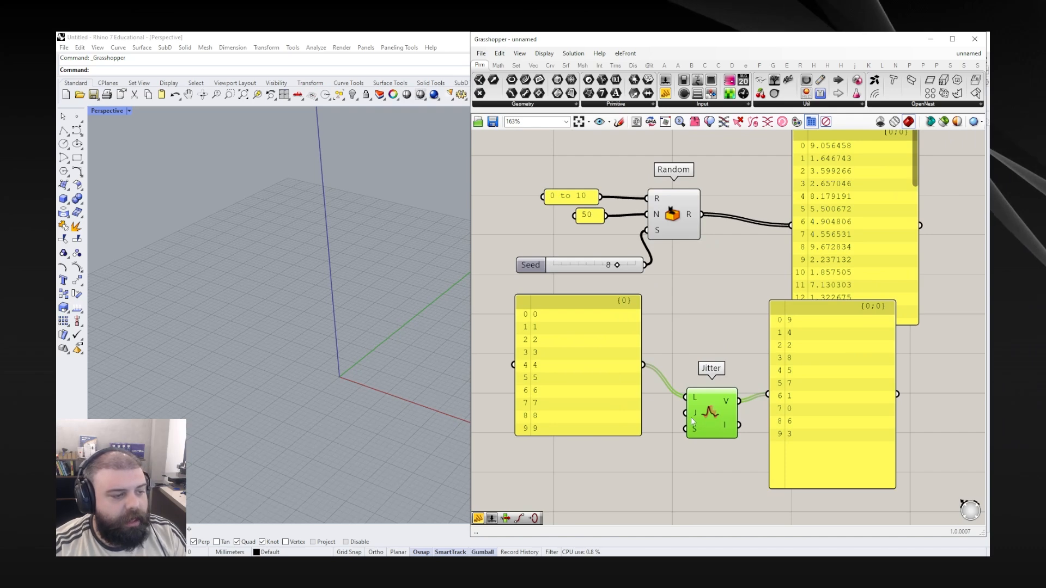
Step: Add a decimal slider ranging from 0.0 to 1.0 and connect it to Jitter's shuffling strength input
mouse_move(698, 418)
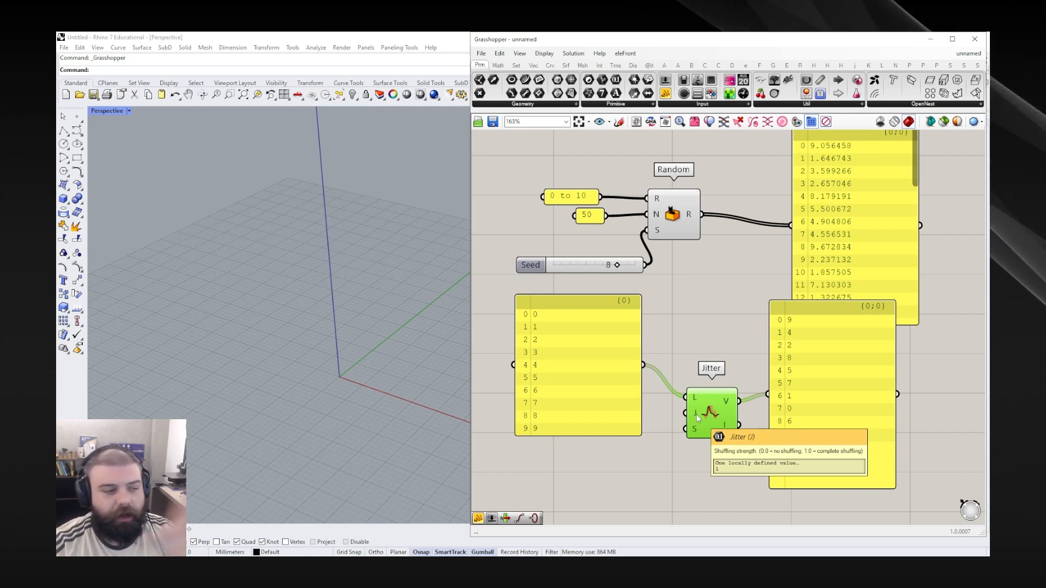
double_click(646, 457)
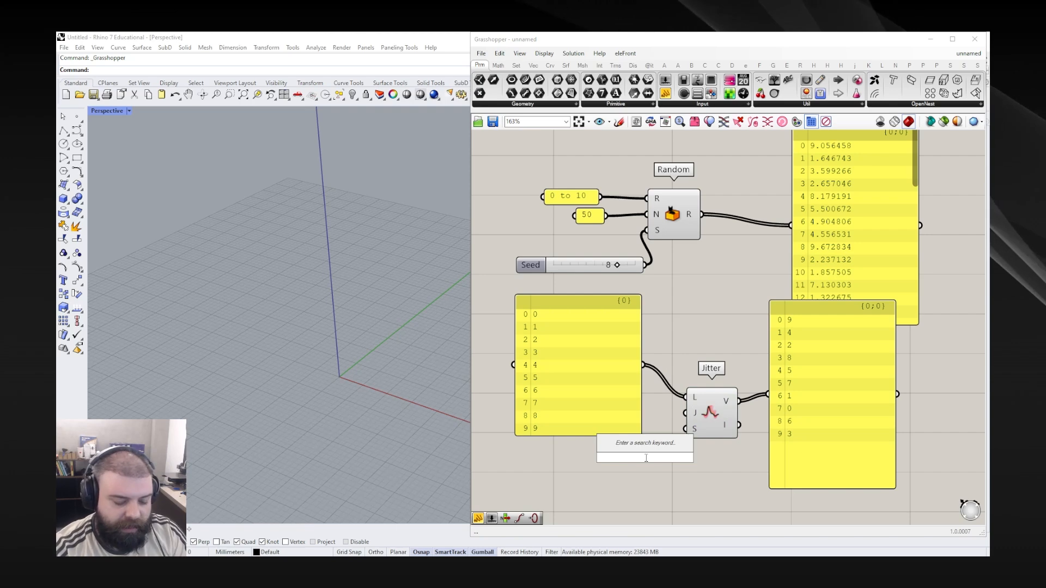
type("0<1")
key("Return")
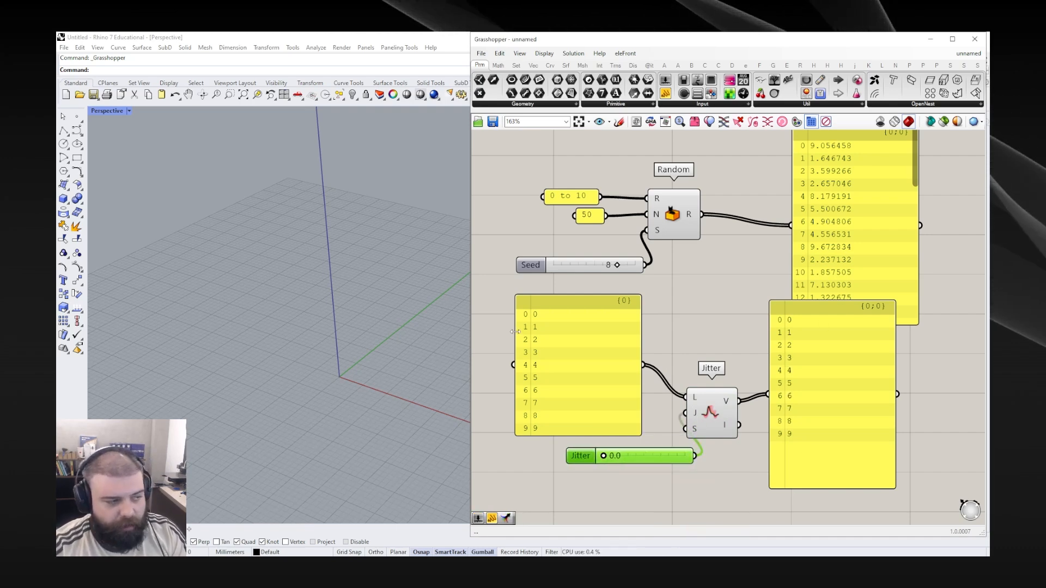
Step: Test the jitter strength at 1.0, set it to 0.5, and move its slider slightly away from Jitter
left_click_drag(604, 456, 686, 456)
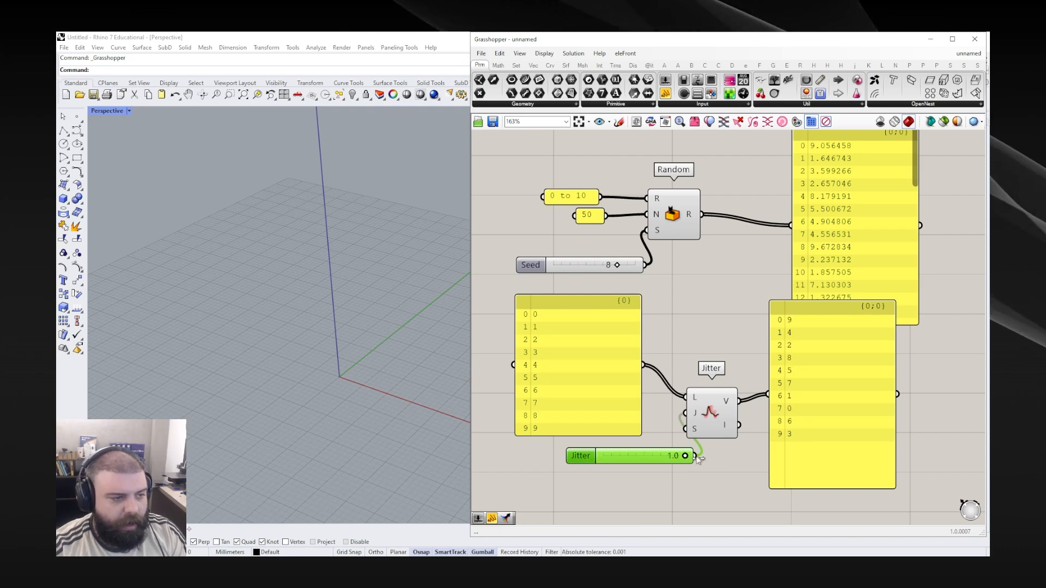
double_click(651, 454)
type("0.5")
key("Return")
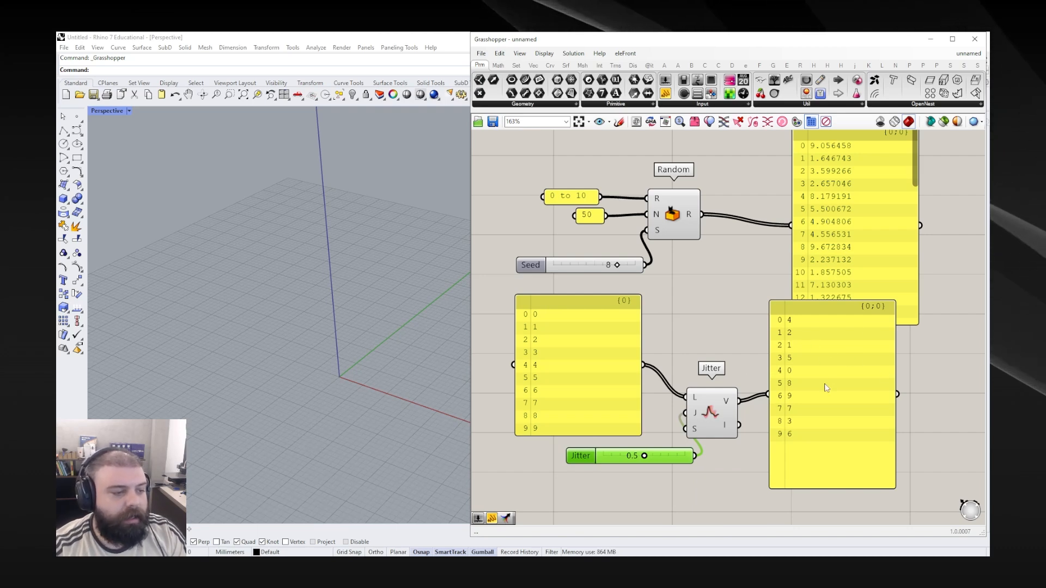
left_click(637, 467)
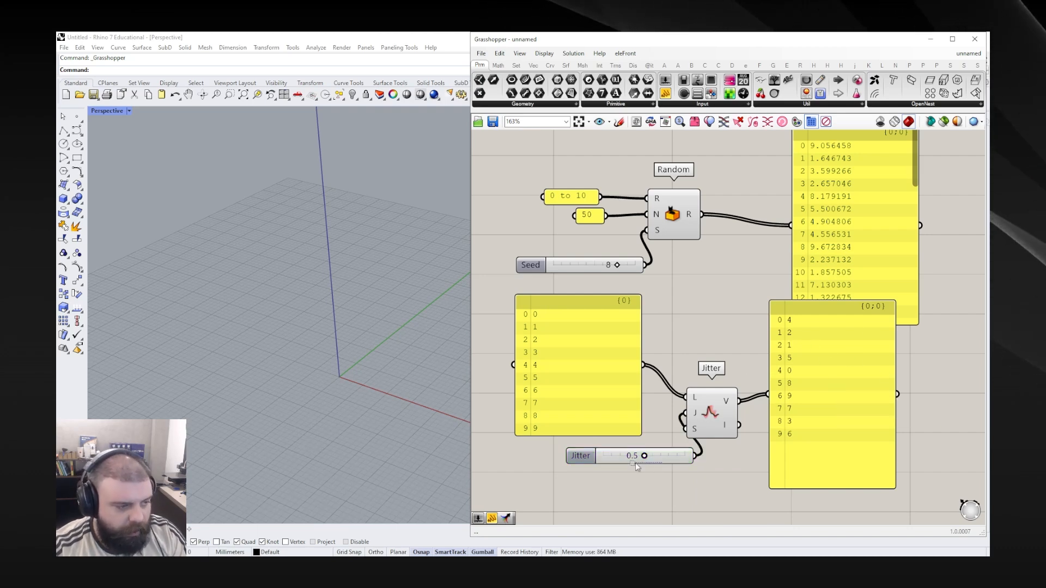
left_click_drag(635, 462, 607, 459)
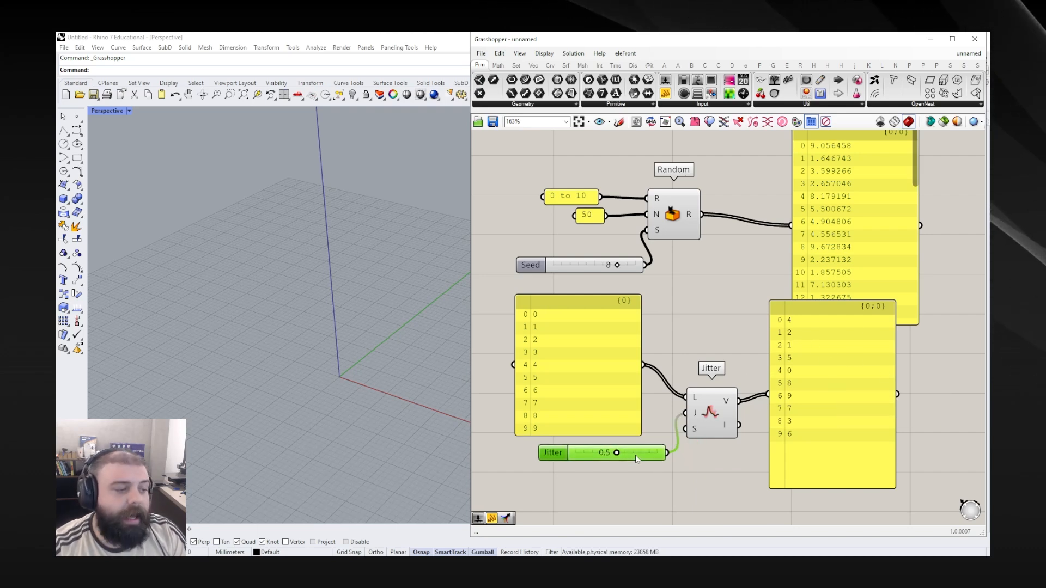
Step: Copy Random's seed slider below the jitter strength slider, connect the copy to Jitter's Seed input, and set it to 2
left_click(600, 262)
key("ctrl+c")
key("ctrl+v")
scroll(662, 225, "down", 2)
left_click_drag(661, 225, 622, 436)
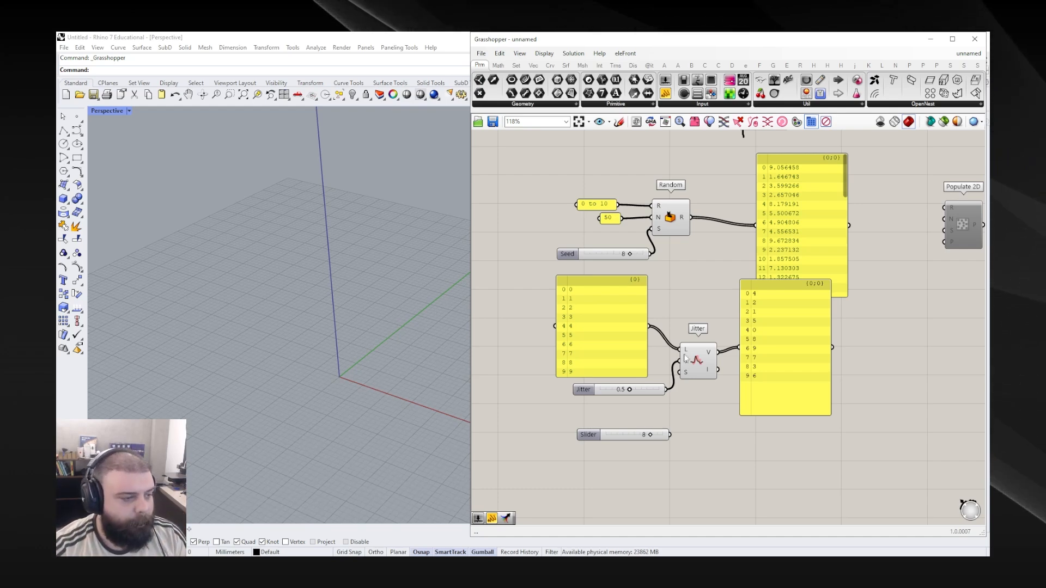
scroll(676, 444, "up", 3)
left_click_drag(669, 431, 682, 345)
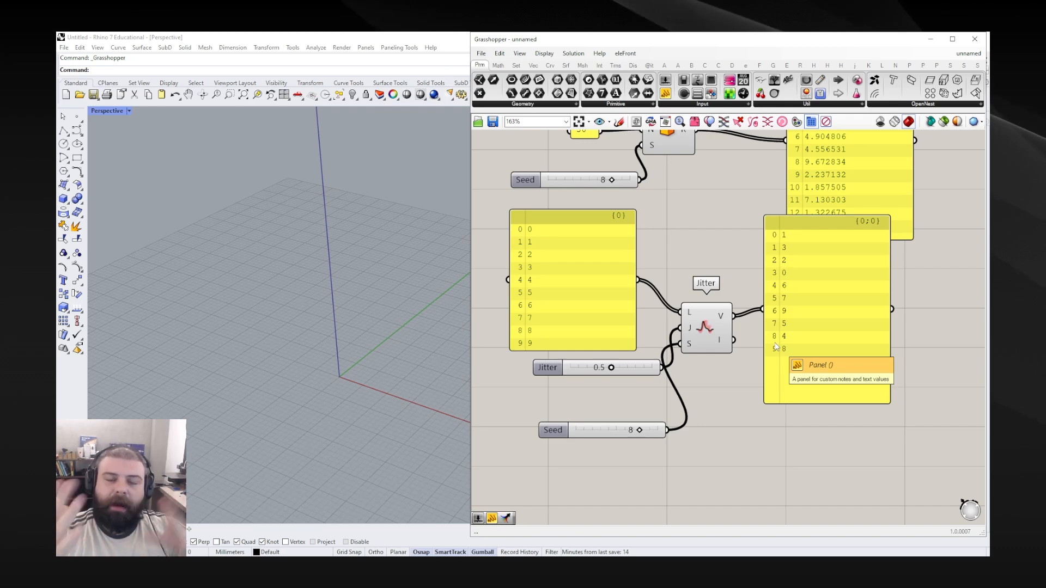
left_click_drag(641, 432, 587, 434)
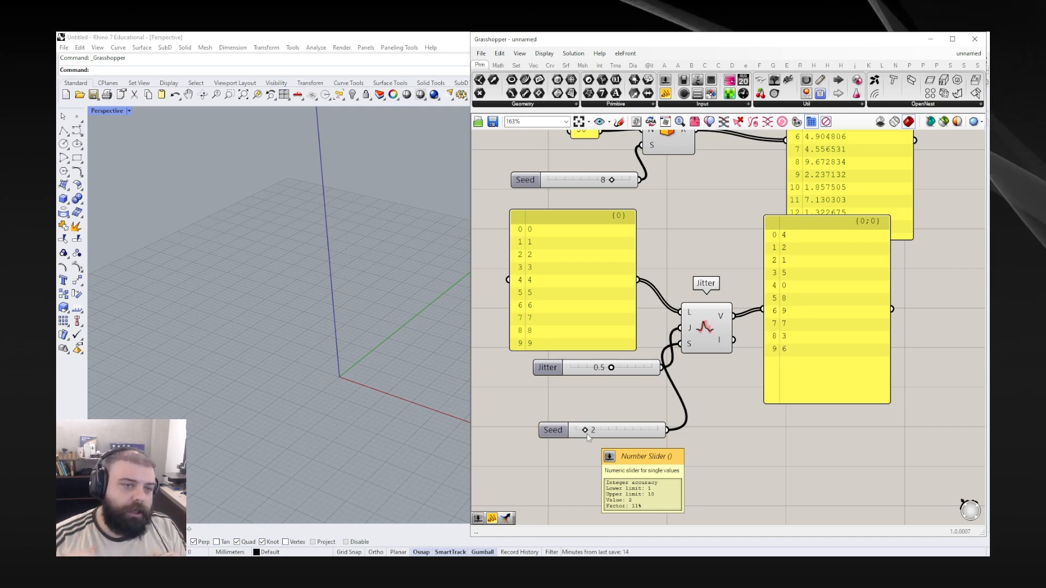
Step: Move the whole Jitter group down so its output panel clears the random values panel
scroll(610, 412, "down", 1)
left_click_drag(820, 462, 617, 355)
left_click(717, 250)
scroll(717, 250, "down", 1)
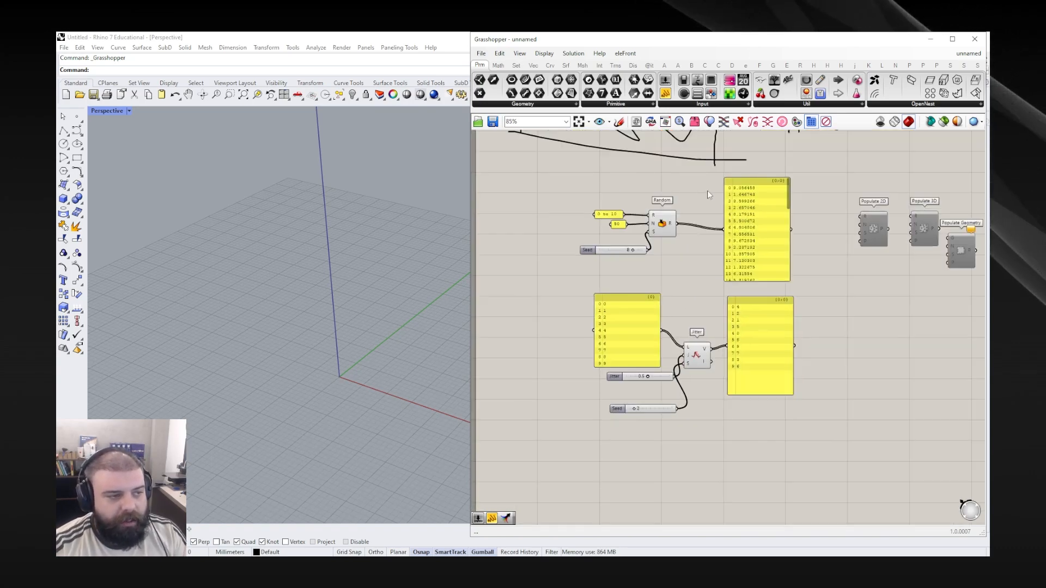
Step: Move the Populate 2D, Populate 3D and Populate Geometry components together into the space below the Jitter group
scroll(672, 306, "down", 4)
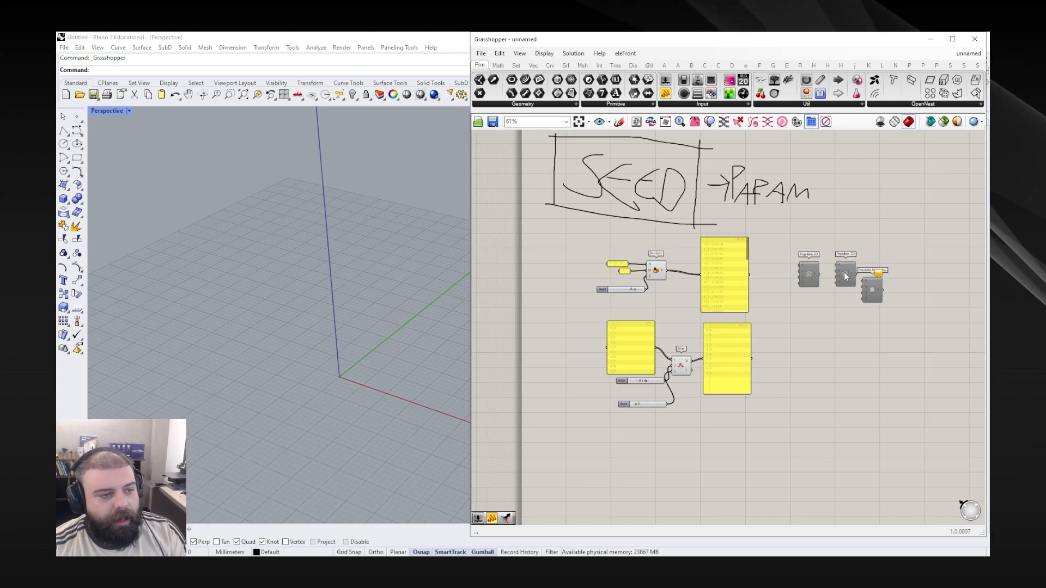
scroll(865, 270, "up", 3)
left_click_drag(901, 350, 762, 246)
scroll(811, 228, "down", 2)
left_click_drag(774, 269, 694, 389)
scroll(695, 390, "down", 2)
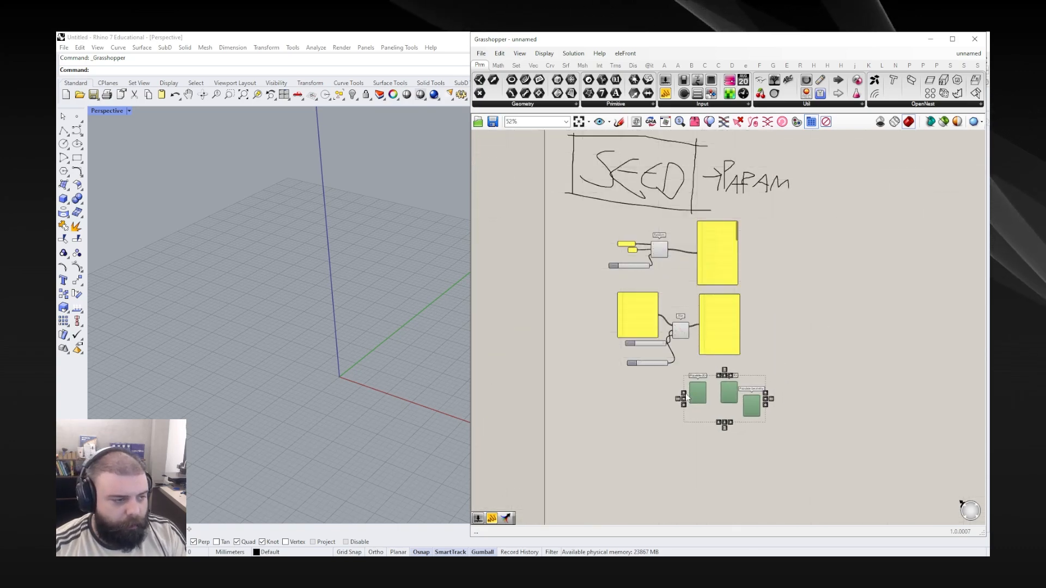
Step: Arrange the Populate components in an aligned vertical column with Populate 2D above Populate 3D
scroll(708, 392, "up", 2)
left_click(727, 387)
scroll(727, 387, "down", 2)
scroll(744, 360, "up", 3)
left_click_drag(780, 401, 730, 322)
left_click_drag(716, 311, 665, 369)
left_click(689, 376)
left_click_drag(717, 393, 676, 444)
left_click(727, 445)
left_click_drag(751, 489, 660, 371)
left_click(710, 348)
scroll(733, 311, "down", 2)
scroll(735, 311, "up", 3)
Step: Enable the Populate 2D component and examine its default points and region in the Rhino viewport
left_click(768, 364)
key("ctrl+e")
left_click(475, 342)
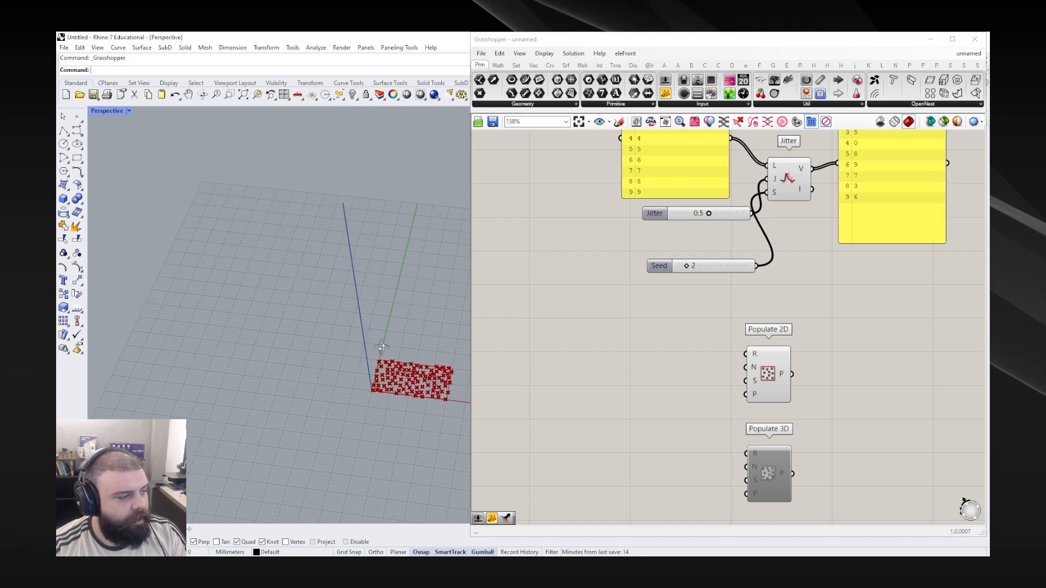
scroll(425, 380, "up", 5)
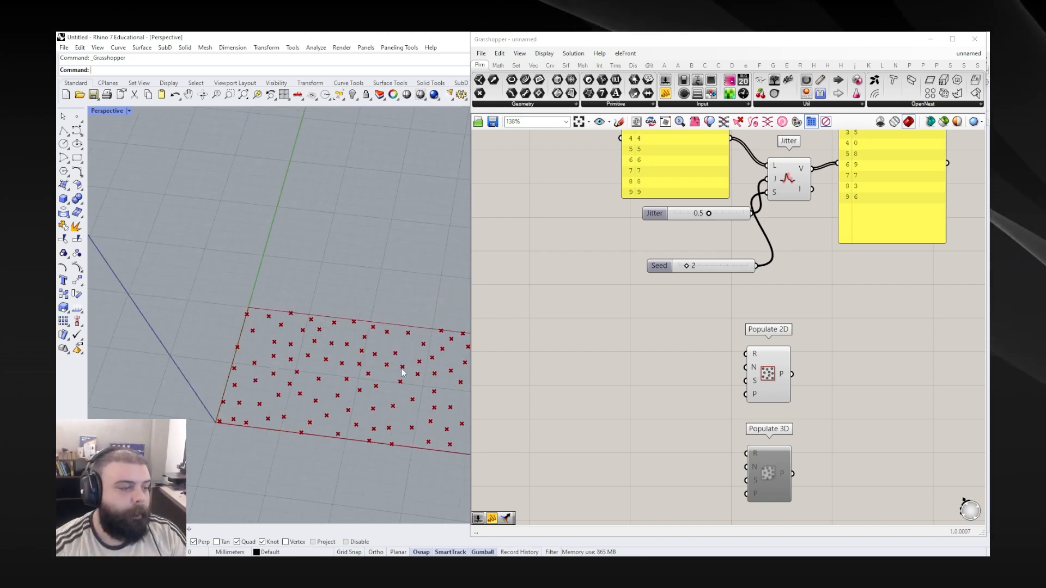
mouse_move(754, 354)
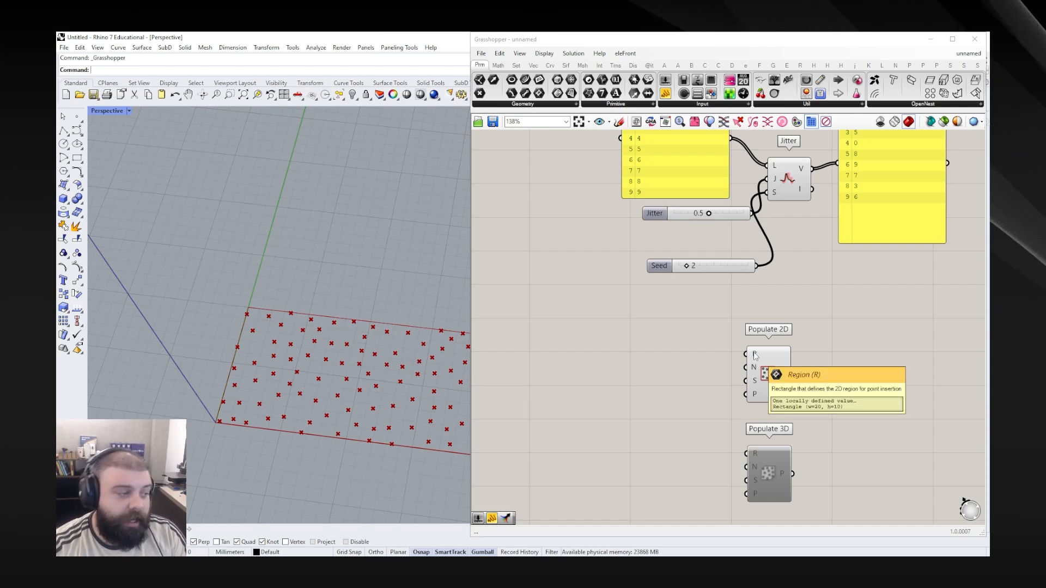
scroll(253, 352, "down", 3)
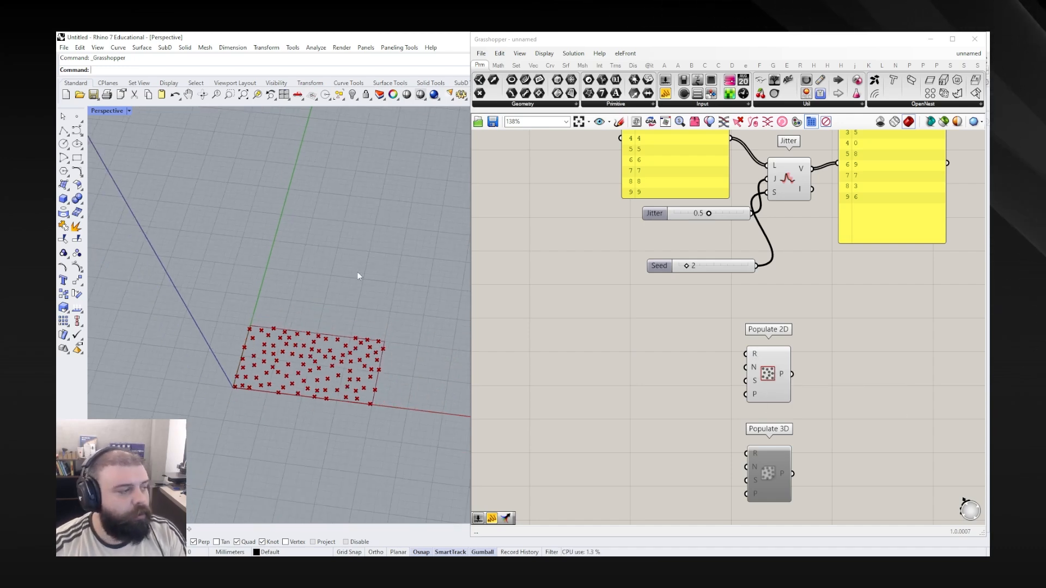
scroll(734, 374, "up", 2)
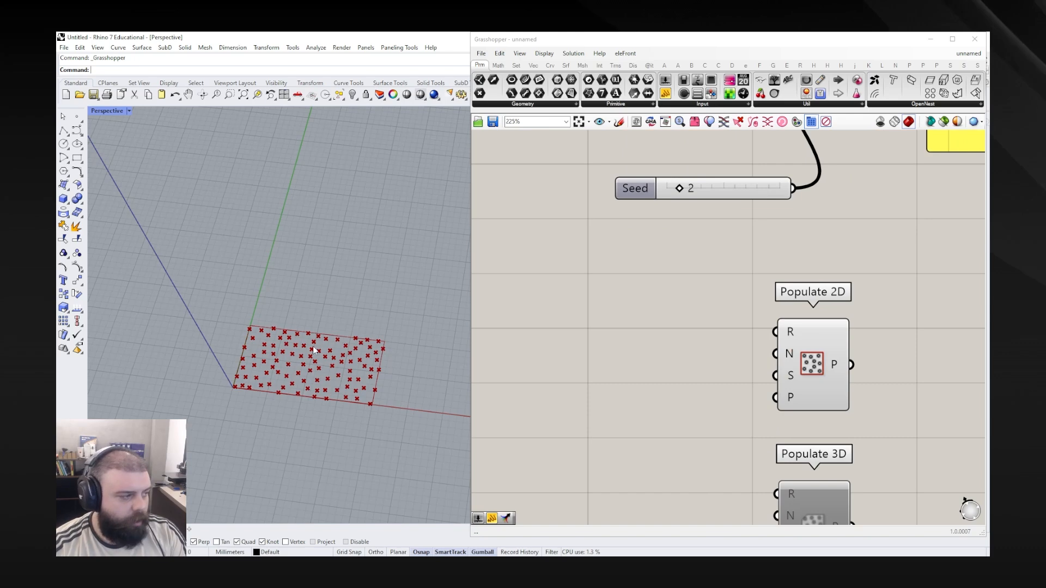
Step: Add a number slider set to 50 and connect it to Populate 2D's count input
mouse_move(794, 357)
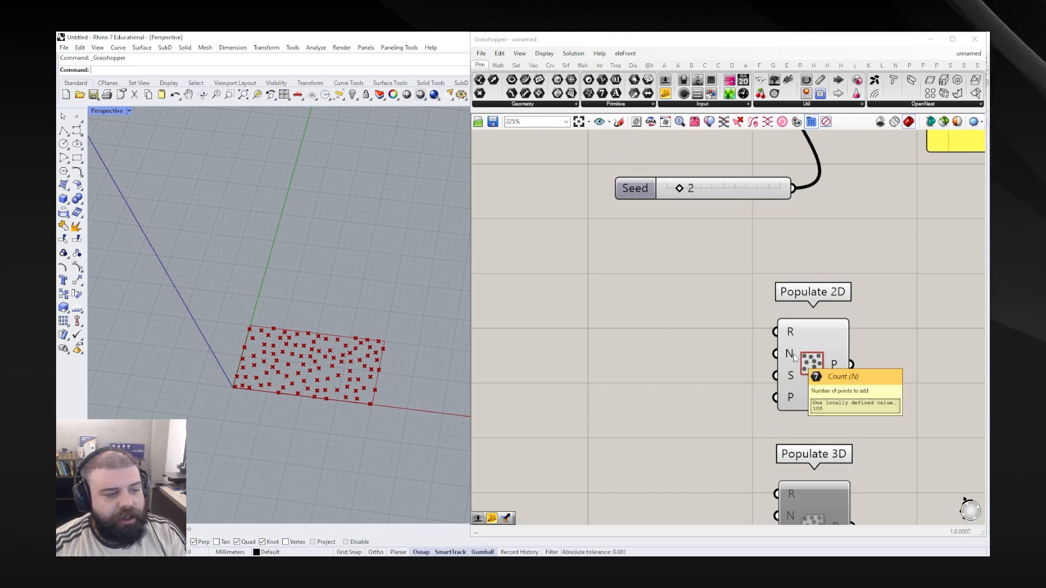
double_click(691, 350)
type("0")
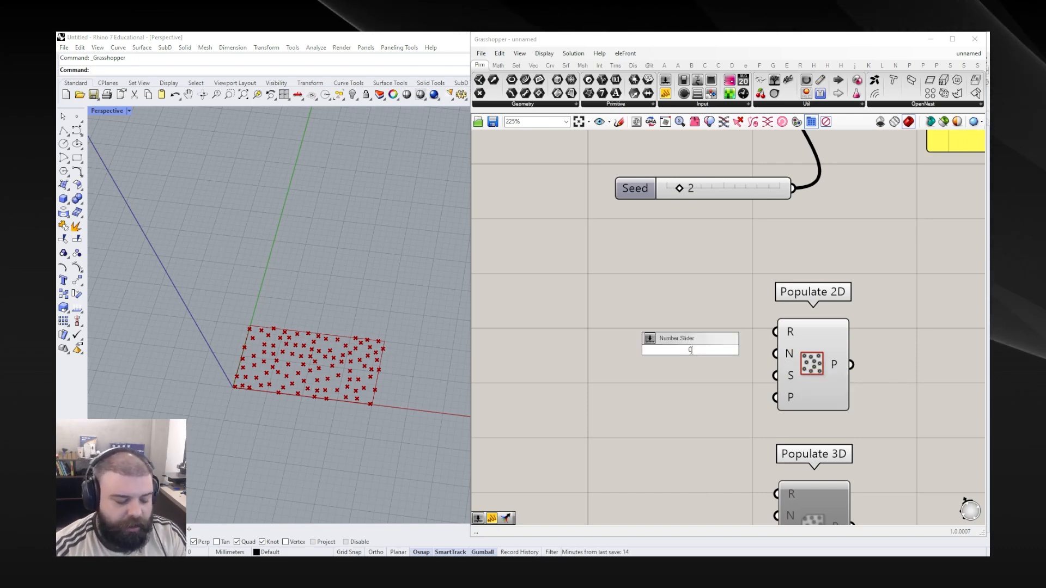
type("<10")
key("Return")
left_click_drag(742, 353, 648, 364)
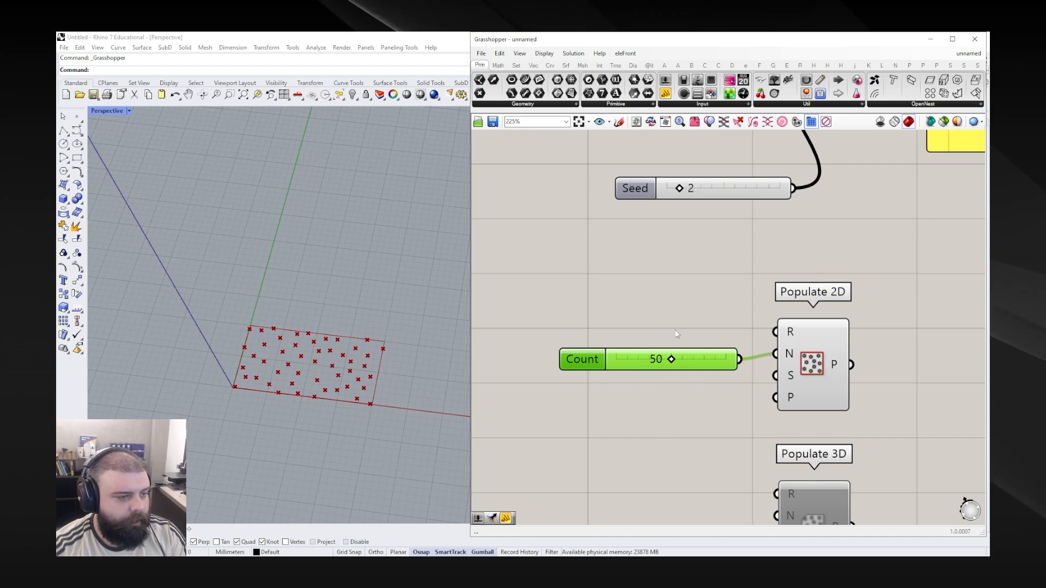
left_click(676, 332)
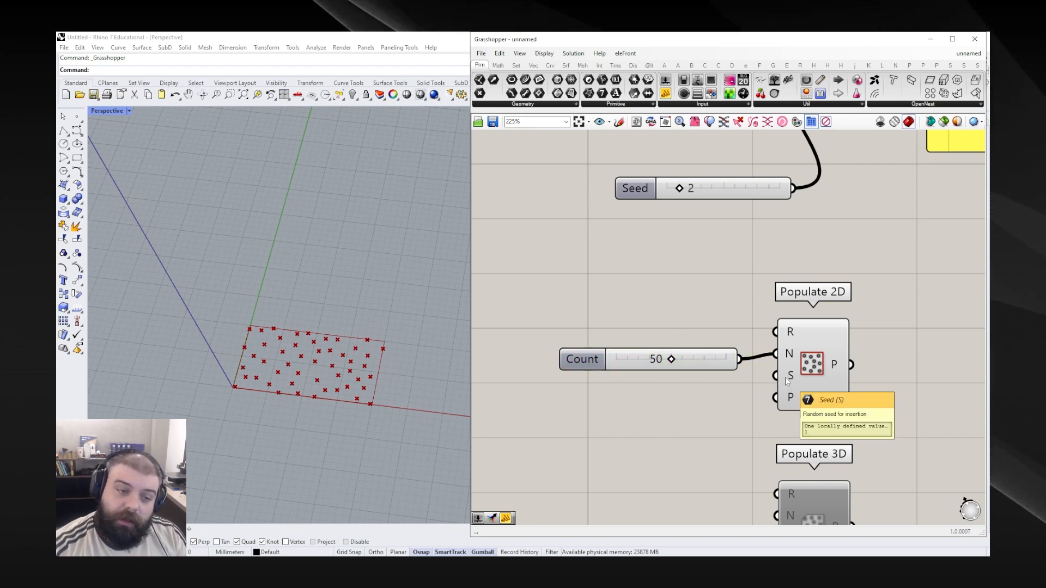
Step: Duplicate the Jitter group's seed slider beneath the Count slider and connect the copy to Populate 2D's seed input
scroll(621, 333, "down", 2)
left_click_drag(707, 227, 693, 303, "alt")
left_click(701, 287)
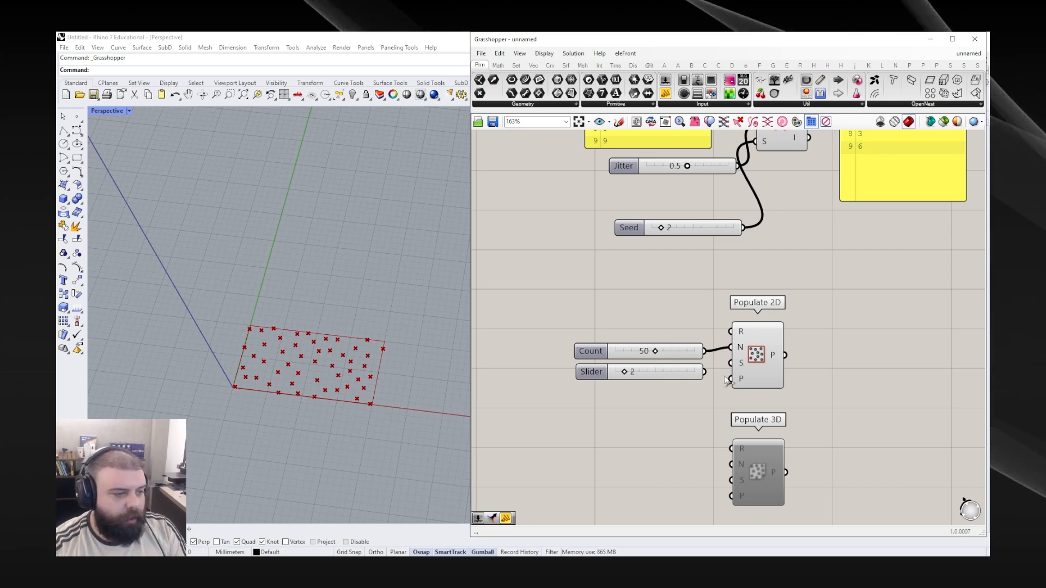
mouse_move(742, 361)
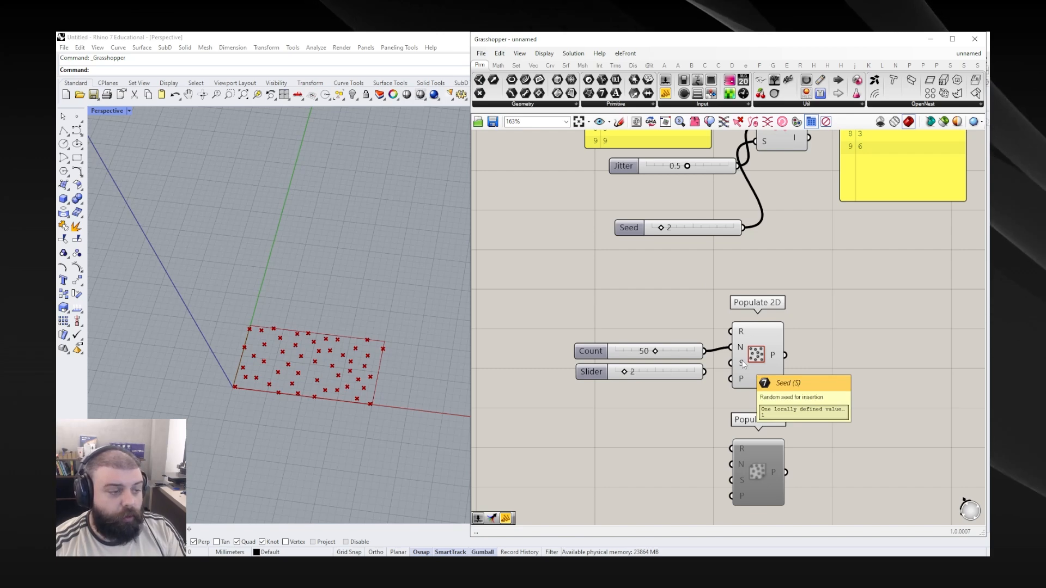
left_click_drag(731, 362, 705, 371)
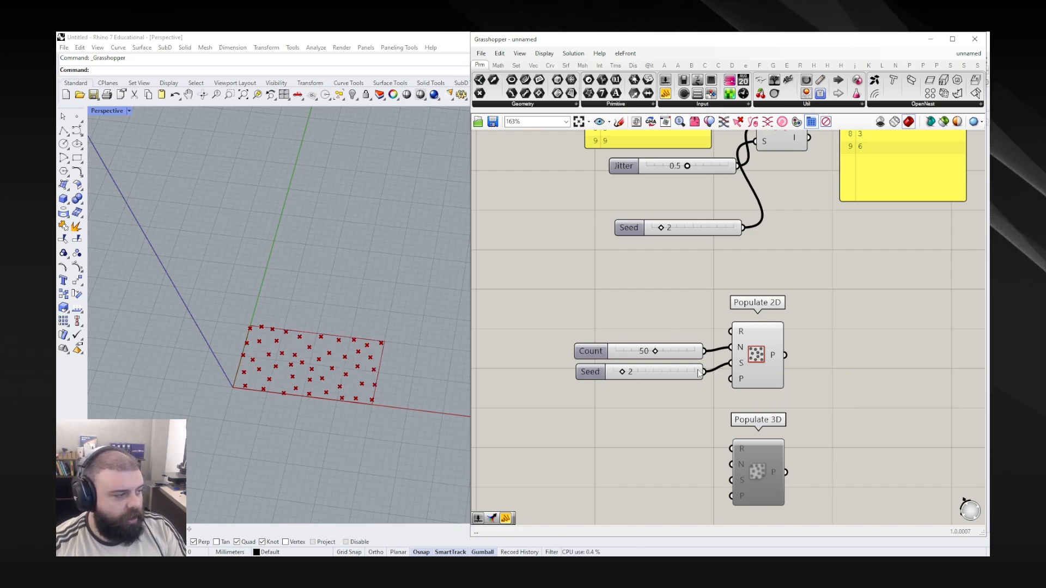
Step: Vary the Populate 2D seed slider through values such as 3, 6 and 4, ending at 8, to compare the point layouts
scroll(306, 366, "up", 3)
left_click_drag(632, 376, 683, 374)
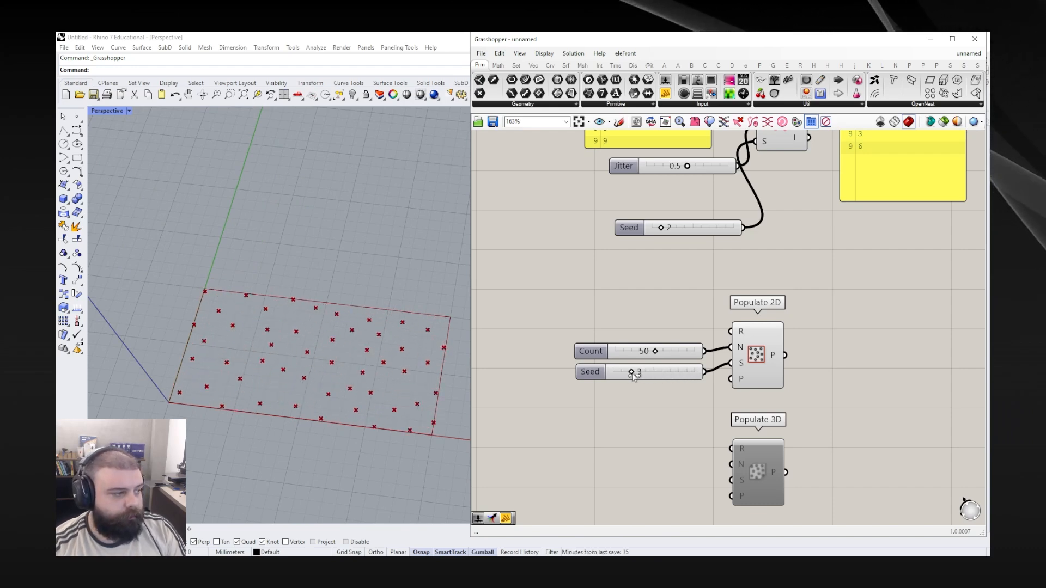
left_click_drag(676, 372, 660, 374)
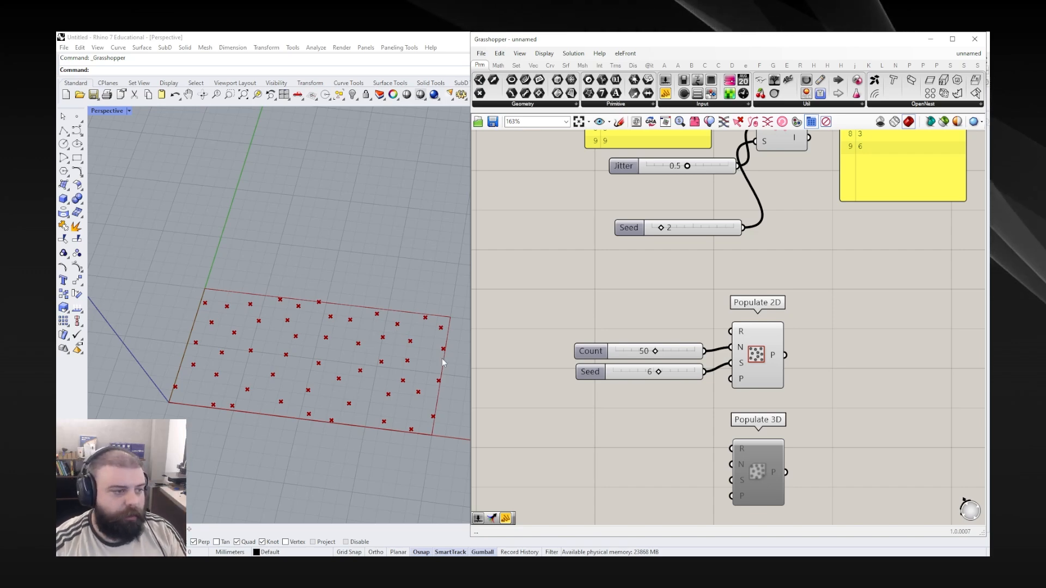
left_click_drag(666, 374, 642, 381)
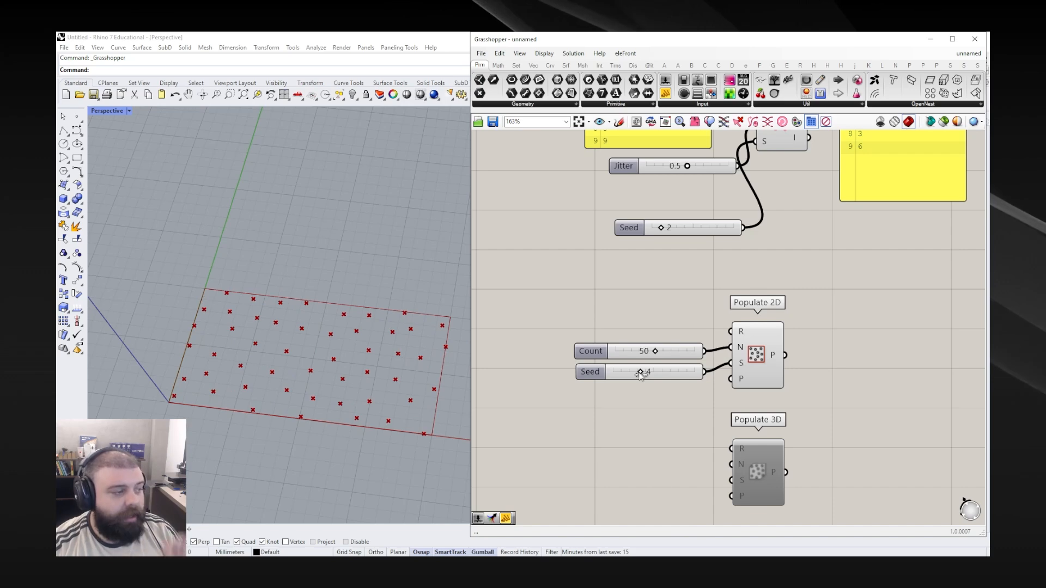
left_click_drag(637, 375, 678, 376)
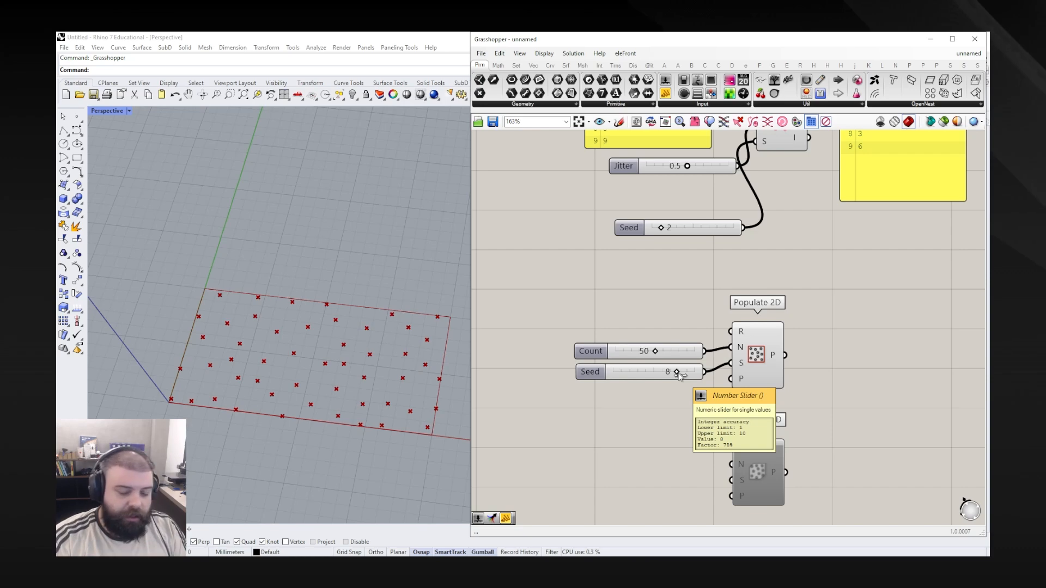
Step: Add a Voronoi component beside Populate 2D and feed the populated points into its points input
scroll(679, 376, "down", 2)
double_click(770, 359)
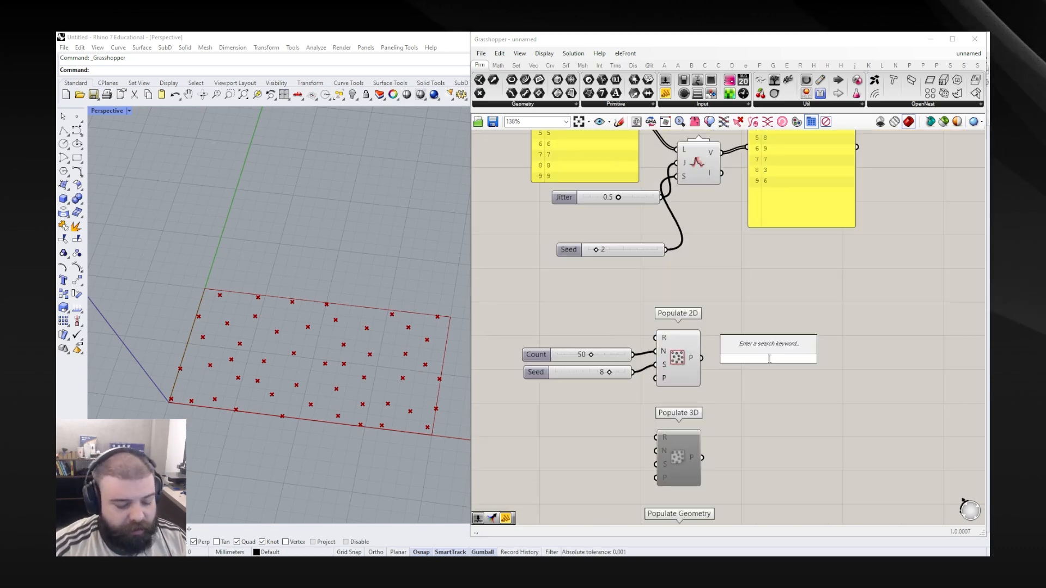
type("voronoi")
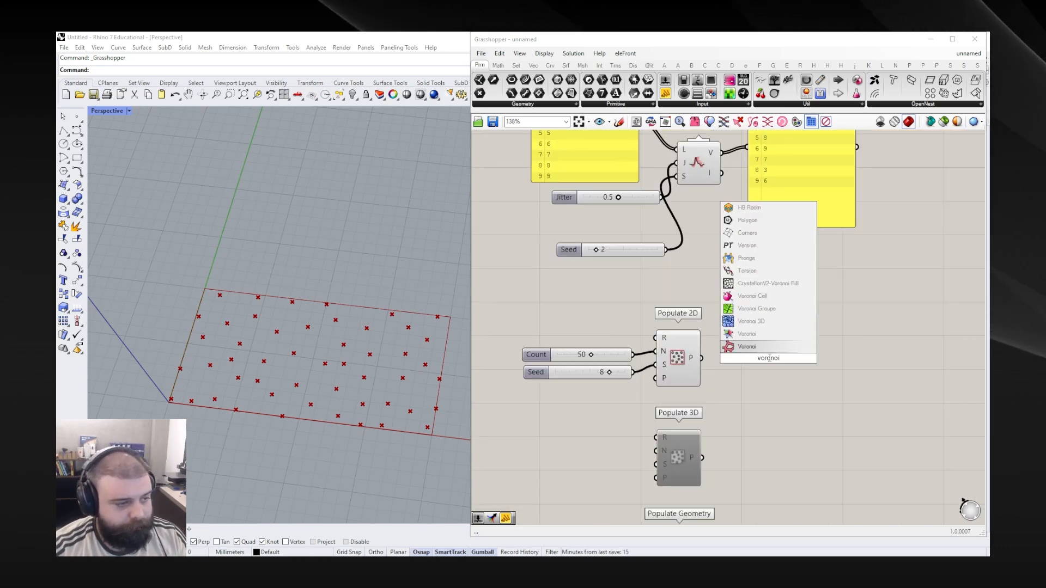
left_click(758, 347)
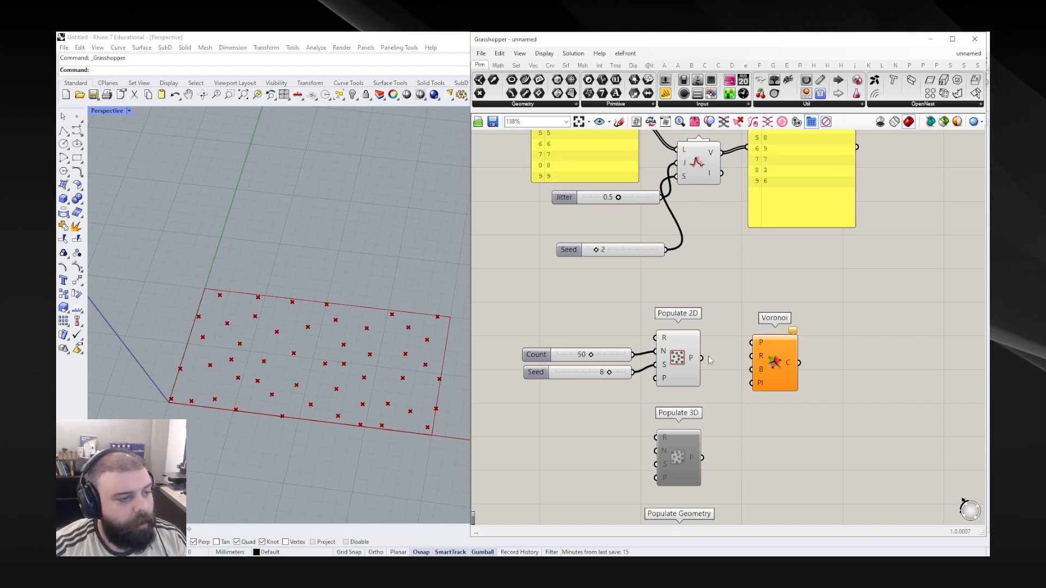
left_click_drag(702, 358, 779, 364)
left_click(587, 335)
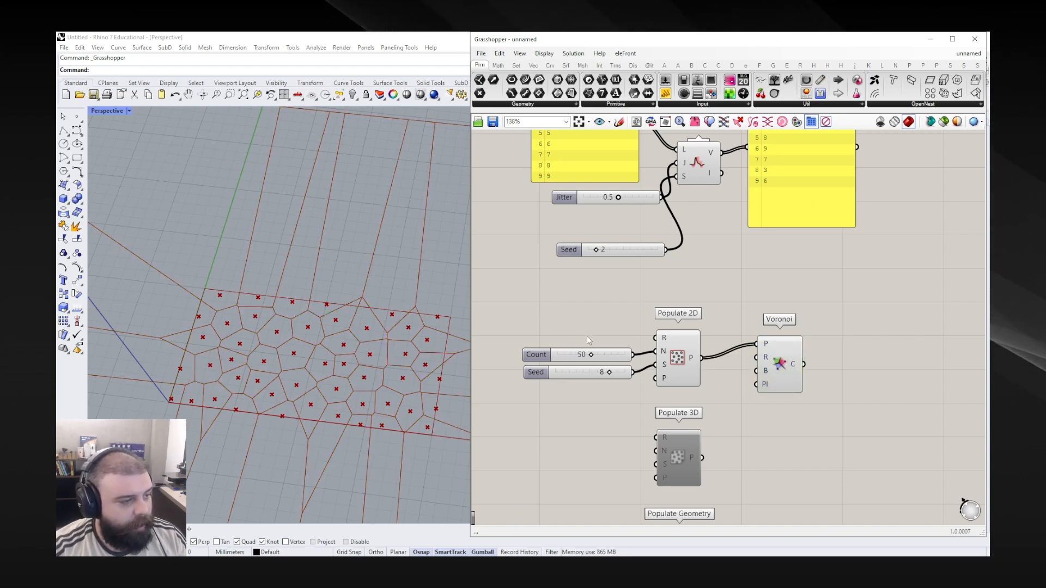
Step: Extract Populate 2D's region input as a separate parameter and connect it to the Voronoi boundary input
right_click(658, 336)
left_click(681, 487)
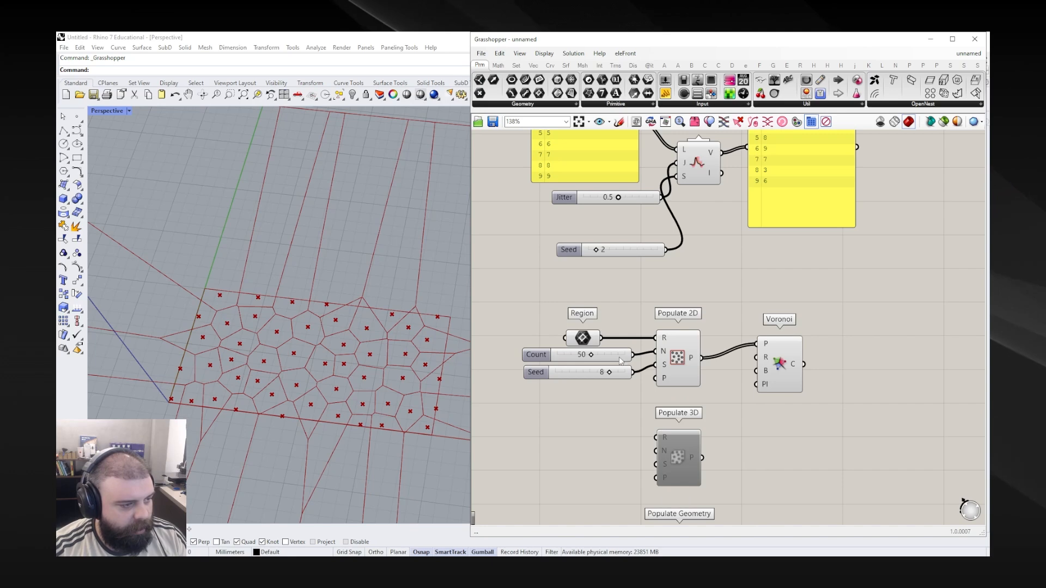
left_click_drag(601, 338, 756, 358)
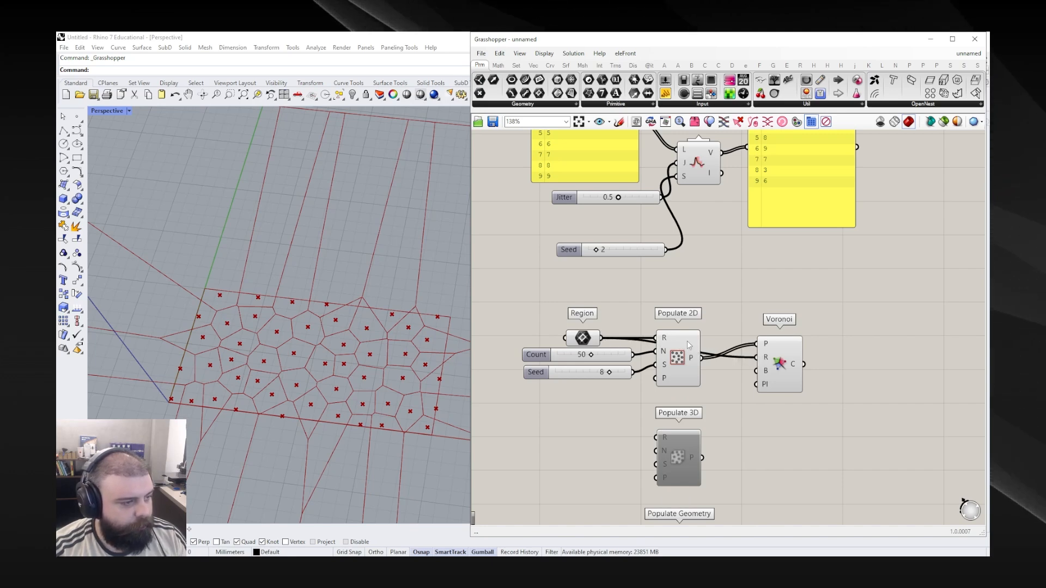
key("ctrl+z")
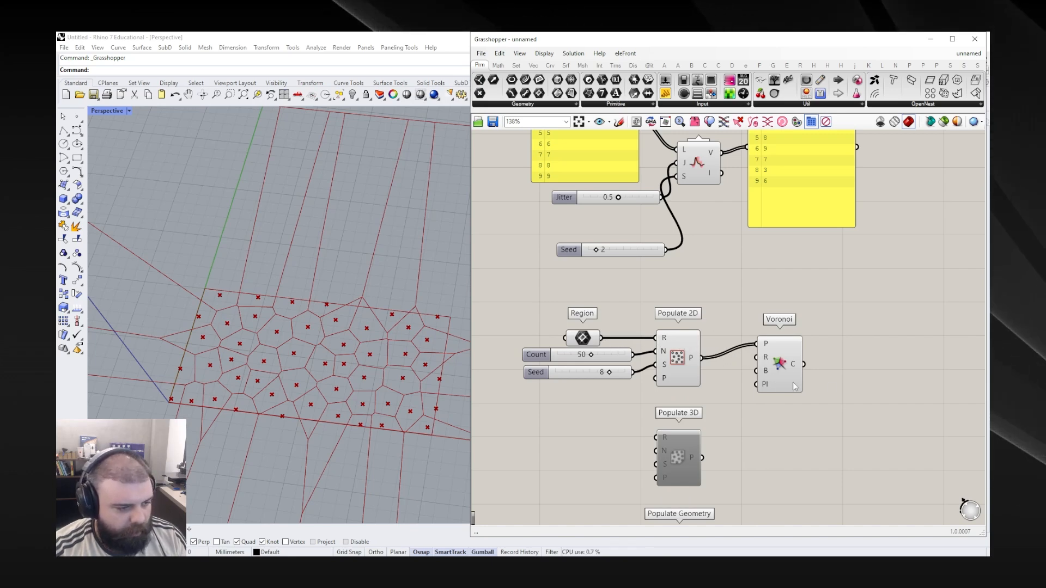
left_click_drag(601, 338, 756, 371)
left_click(781, 364)
Step: Rearrange the Region parameter, the Count and Seed sliders and the Voronoi component around Populate 2D for clearer wiring
scroll(594, 376, "up", 2)
mouse_move(608, 375)
left_mouse_down()
mouse_move(561, 375)
mouse_move(621, 375)
mouse_move(548, 375)
mouse_move(618, 374)
left_mouse_up()
left_click_drag(605, 410, 545, 313)
left_click_drag(567, 375, 563, 383)
left_click(572, 331)
left_click_drag(572, 331, 590, 285)
left_click_drag(850, 347, 852, 309)
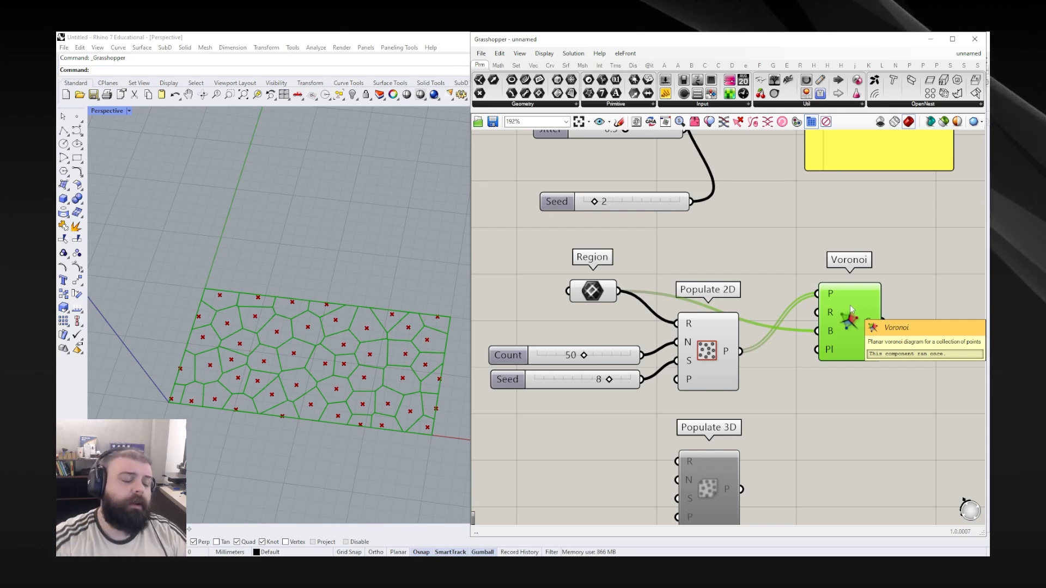
Step: Change the Populate 2D seed to 4 and finally to 2, comparing the resulting Voronoi patterns
left_click_drag(609, 380, 569, 383)
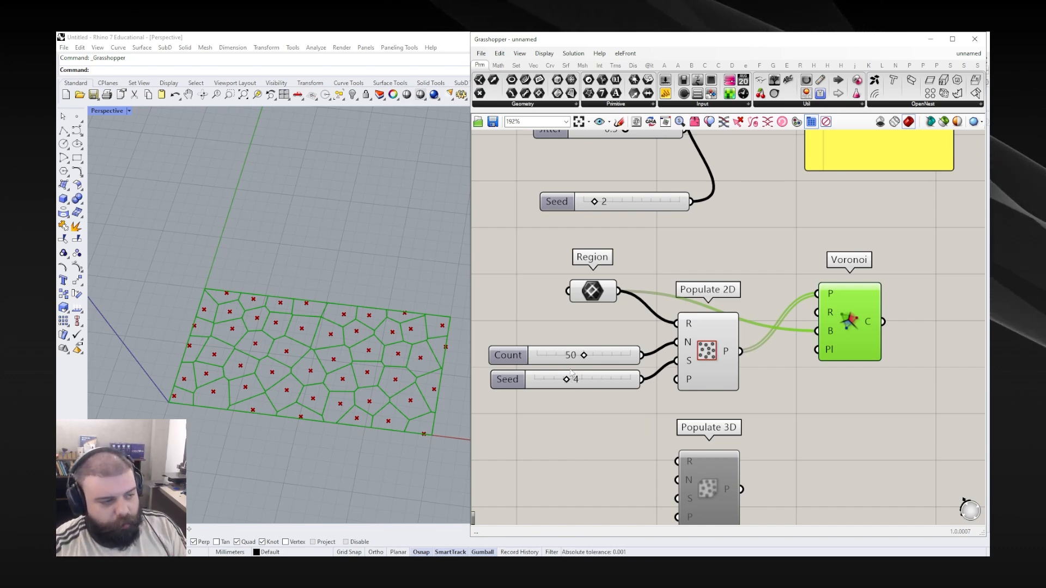
scroll(656, 415, "down", 3)
scroll(699, 311, "down", 3)
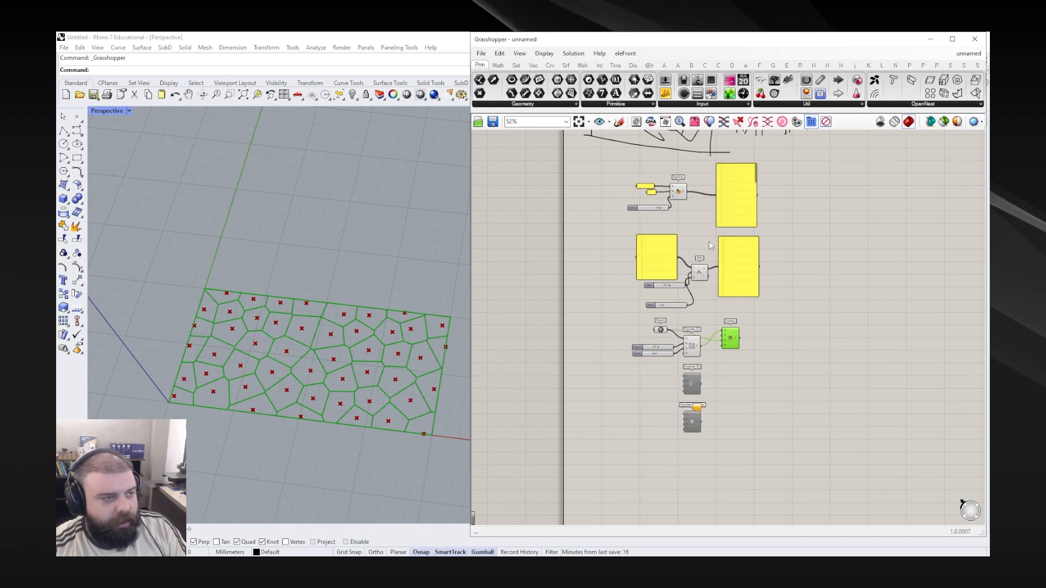
scroll(649, 414, "up", 3)
left_click_drag(779, 463, 736, 365)
left_click(770, 362)
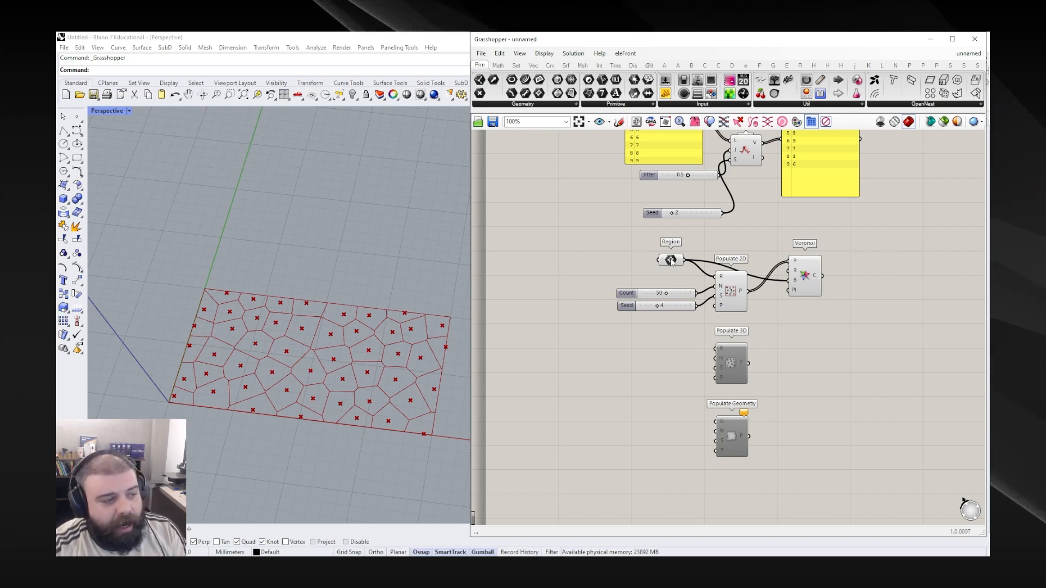
scroll(685, 258, "up", 4)
left_click_drag(632, 350, 610, 354)
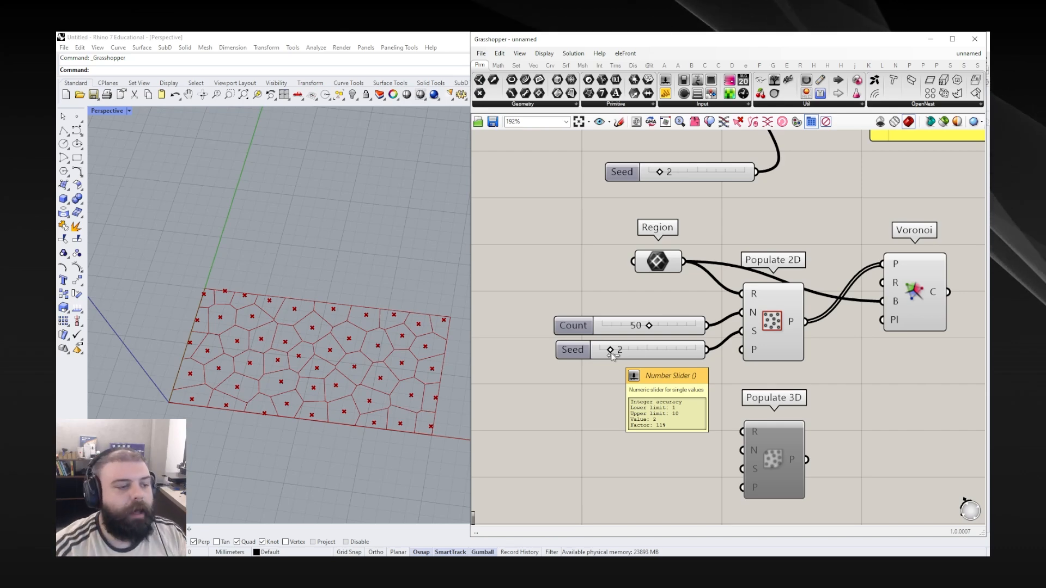
Step: Disable Populate 2D and its Voronoi component, enable Populate 3D, and inspect its point-filled box in the Rhino viewport
scroll(613, 355, "down", 3)
left_click_drag(823, 344, 718, 294)
key("ctrl+e")
left_click(767, 379)
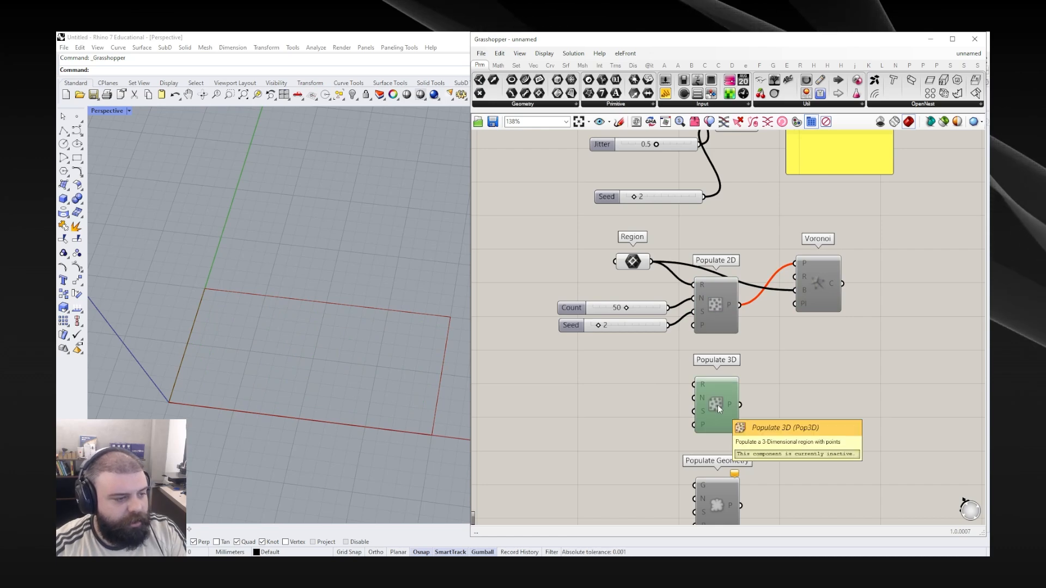
key("ctrl+e")
mouse_move(299, 356)
right_mouse_down()
mouse_move(256, 346)
mouse_move(280, 322)
mouse_move(294, 357)
right_mouse_up()
scroll(257, 348, "up", 5)
left_click(589, 355)
scroll(593, 407, "down", 1)
scroll(605, 392, "up", 4)
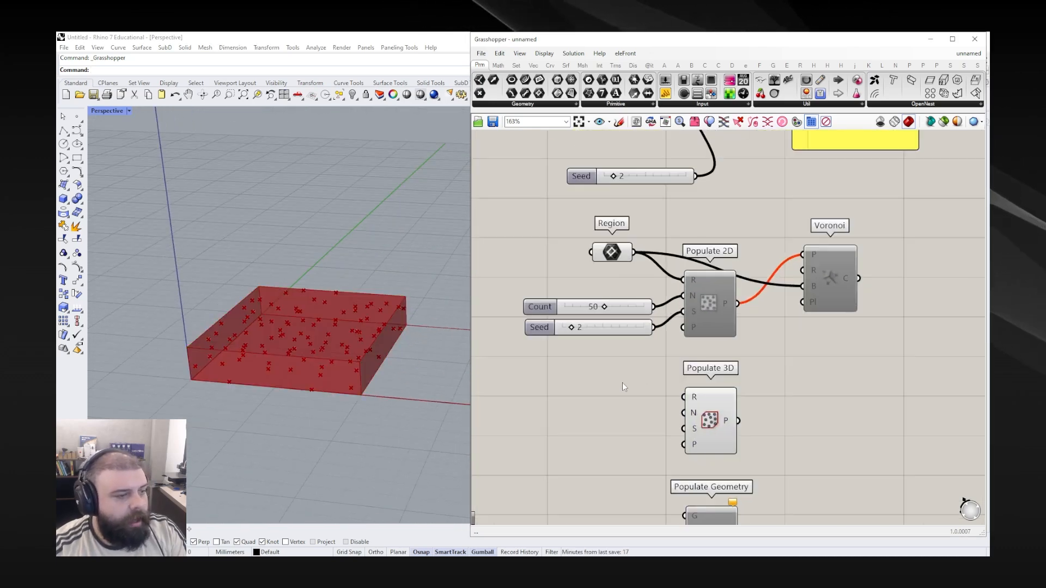
Step: Connect the Count and Seed sliders to Populate 3D's matching inputs, setting the count to 41 and the seed to 6
left_click(742, 281)
scroll(720, 310, "down", 1)
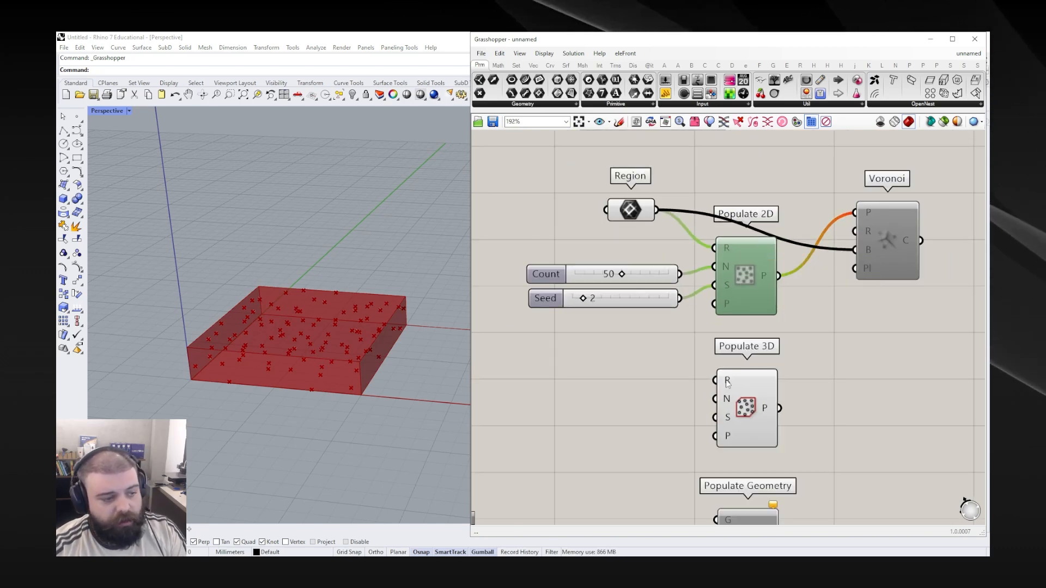
mouse_move(728, 382)
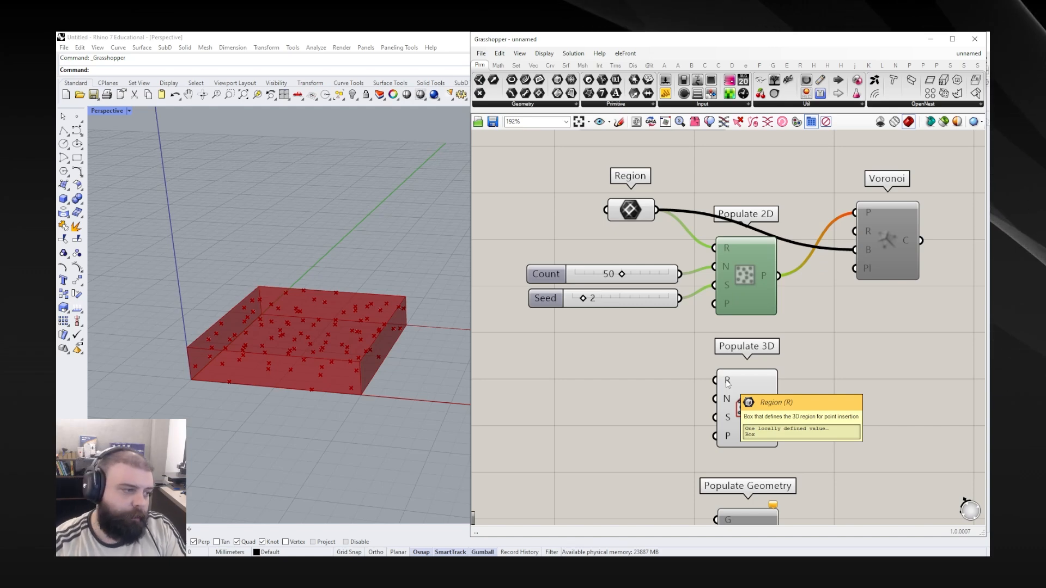
mouse_move(728, 272)
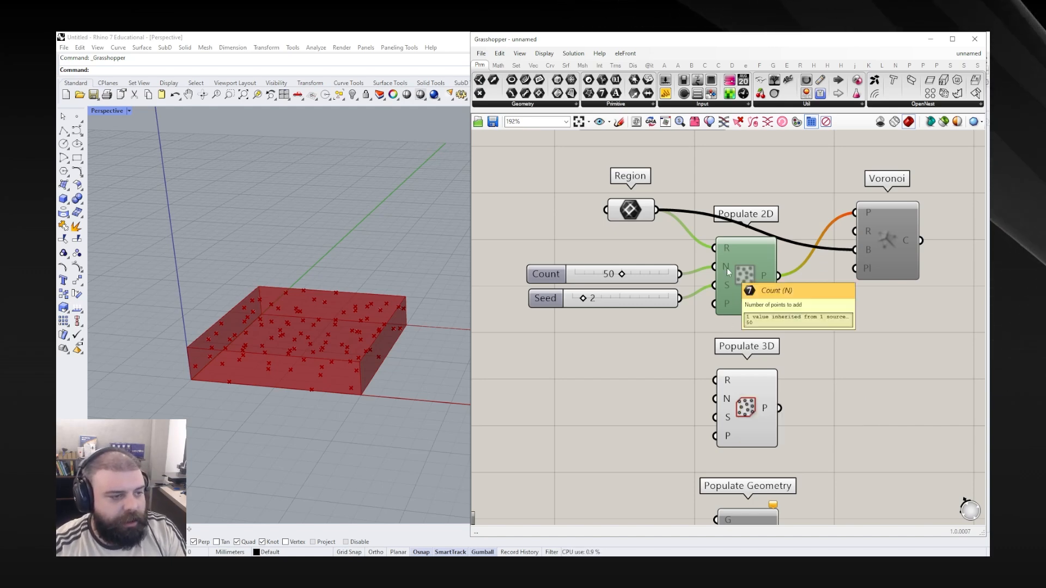
left_click_drag(677, 278, 715, 399)
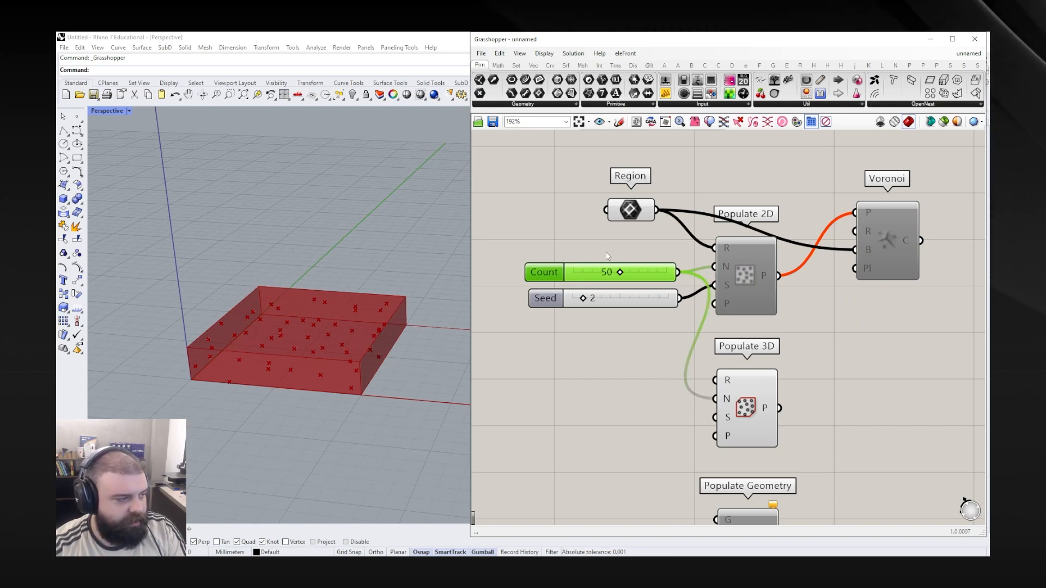
left_click_drag(622, 274, 593, 277)
left_click(671, 344)
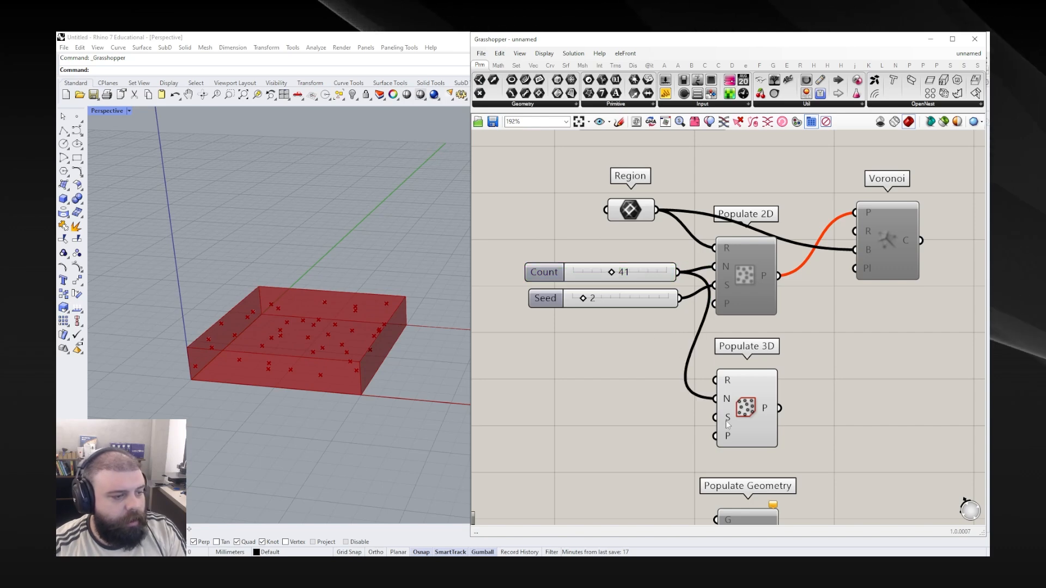
left_click_drag(679, 298, 715, 418)
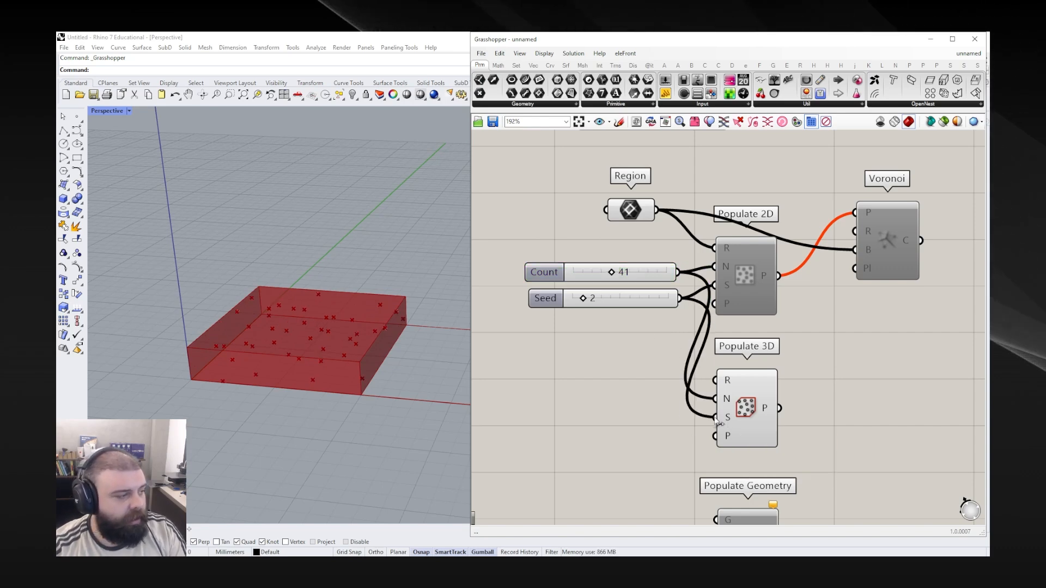
left_click_drag(583, 298, 627, 300)
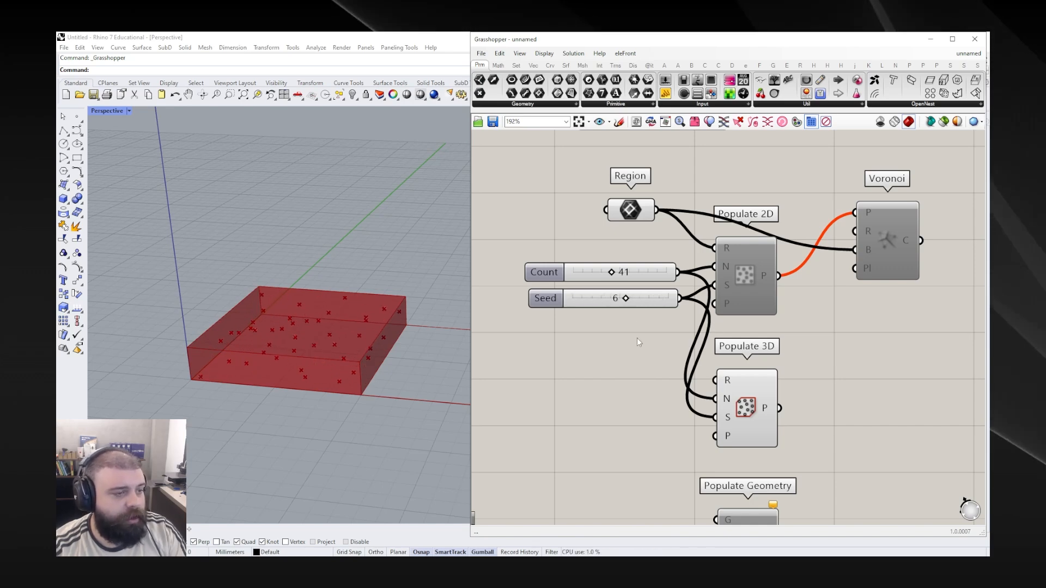
Step: Add a Voronoi 3D component beside Populate 3D and feed the 3D points into its points input
scroll(637, 338, "down", 3)
double_click(769, 357)
type("vo")
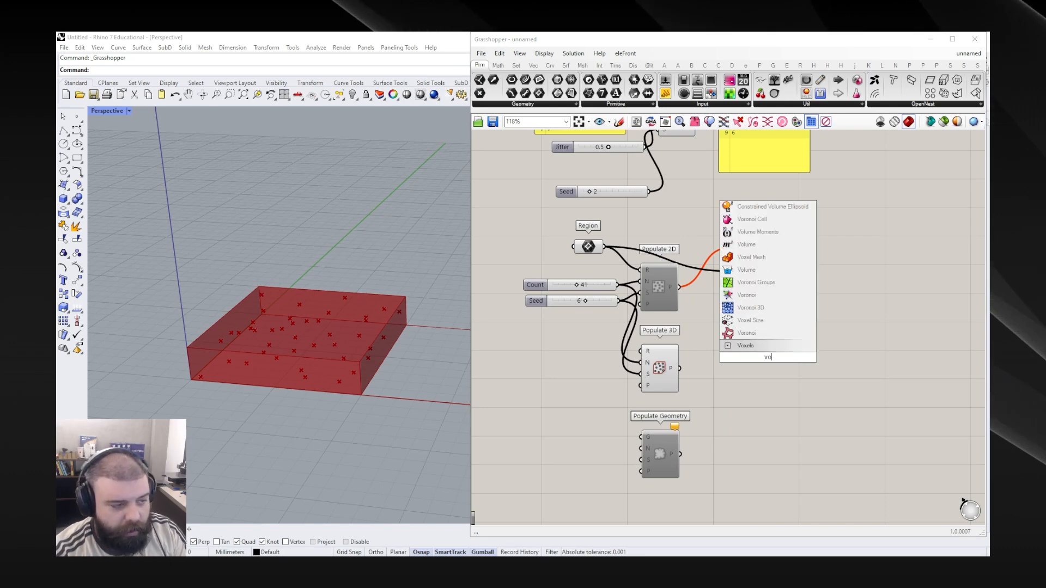
type("ronoi 3d")
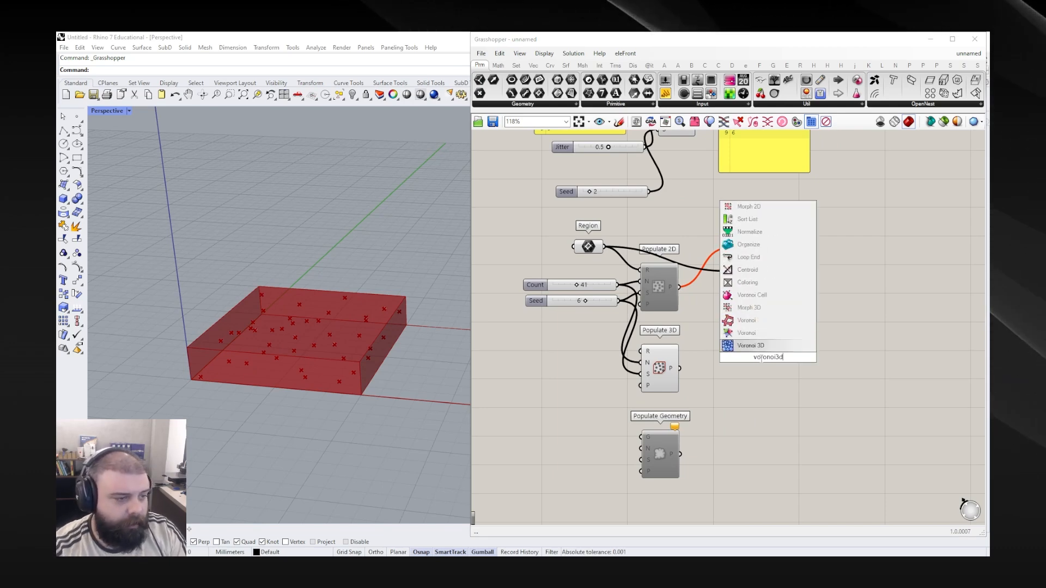
key("Return")
left_click(672, 368)
left_click(691, 363)
scroll(698, 359, "up", 2)
left_click_drag(679, 370, 754, 361)
left_click(609, 351)
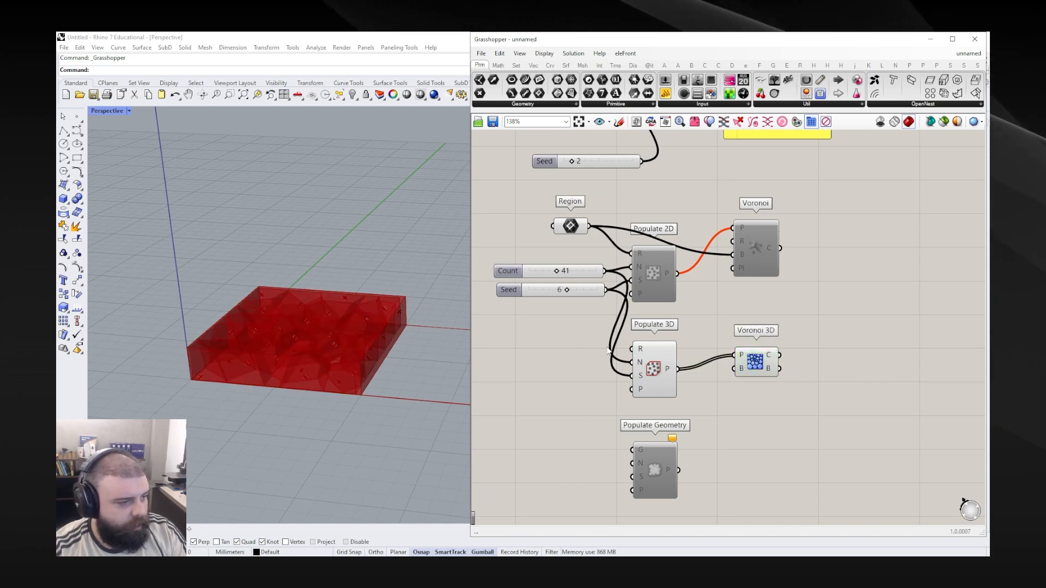
Step: Extract Populate 3D's region input as a Region parameter, feed it into Voronoi 3D's box input, and hide the Populate 3D and Region previews
mouse_move(742, 371)
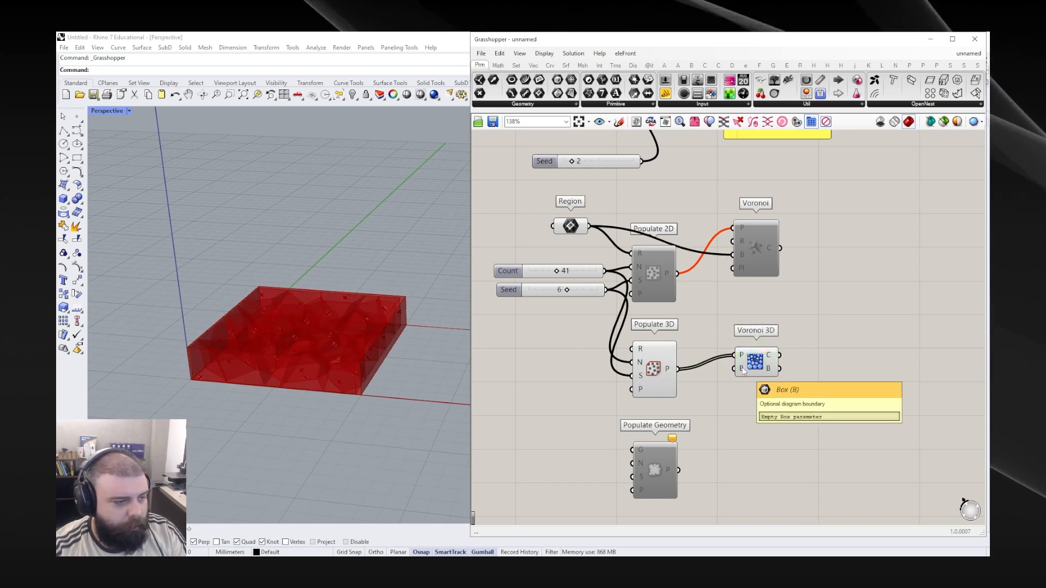
right_click(640, 355)
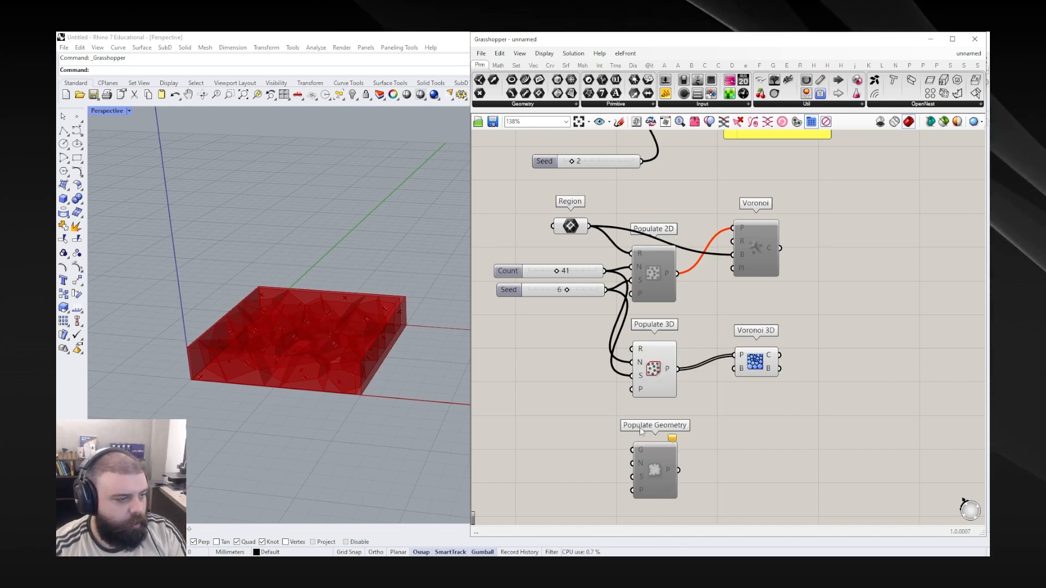
left_click_drag(723, 416, 656, 348)
middle_click(657, 342)
left_click(689, 312)
left_click_drag(596, 390, 555, 352)
middle_click(554, 350)
left_click(585, 320)
scroll(298, 323, "up", 4)
mouse_move(298, 323)
right_mouse_down()
mouse_move(289, 305)
mouse_move(280, 311)
mouse_move(292, 326)
right_mouse_up()
left_click(550, 325)
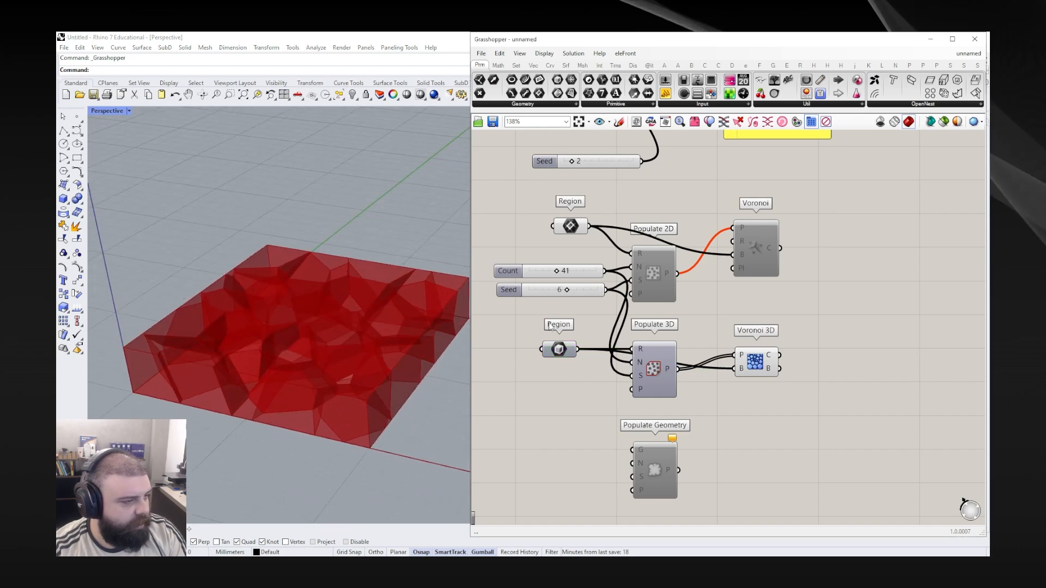
Step: Change the shared seed to 4 and finally to 9, comparing the Voronoi 3D cells with Populate 3D selected
scroll(564, 296, "up", 2)
mouse_move(554, 291)
left_mouse_down()
mouse_move(594, 293)
mouse_move(546, 294)
left_mouse_up()
left_click(700, 409)
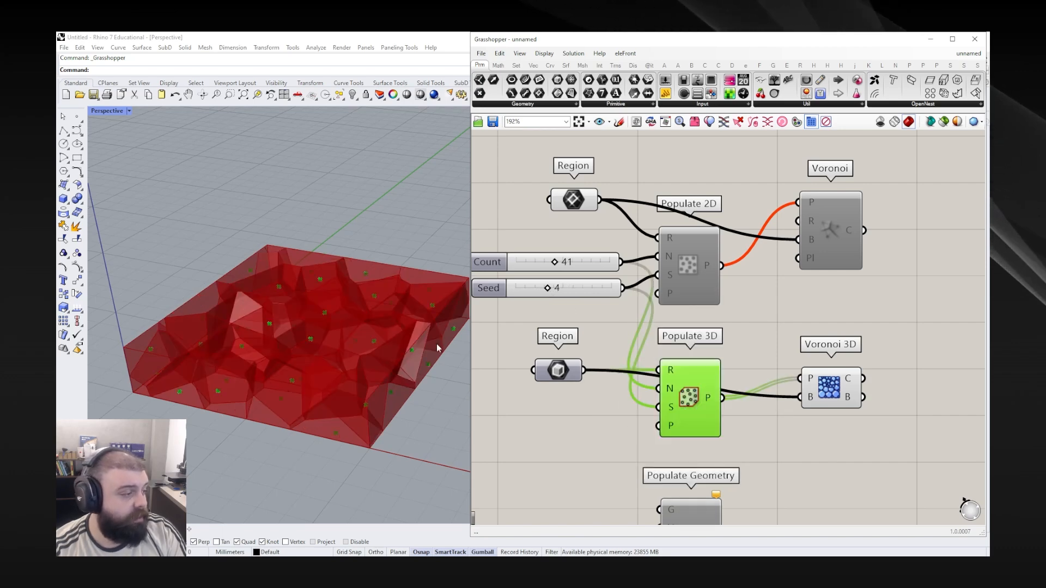
left_click_drag(547, 288, 606, 293)
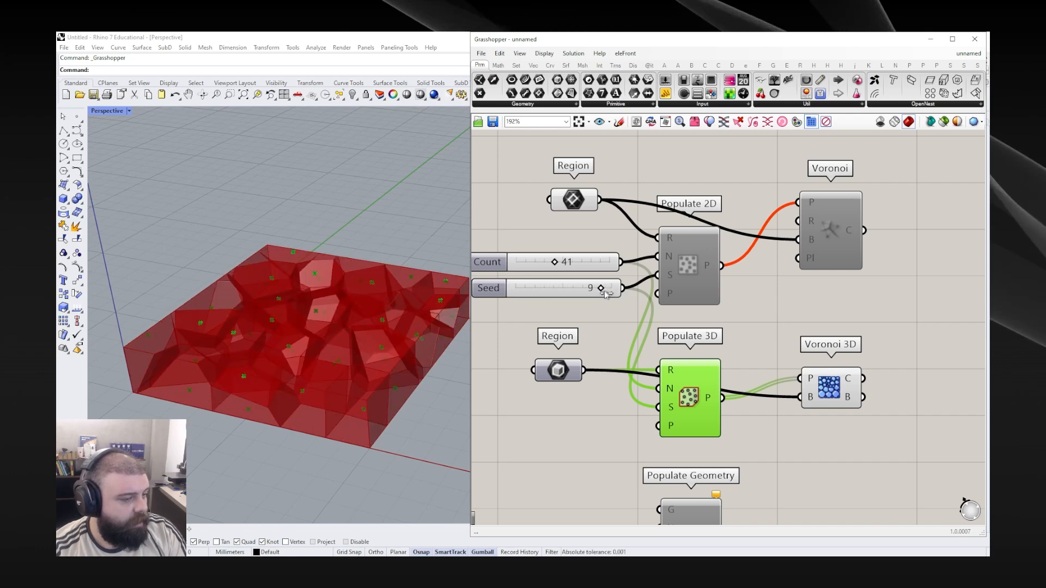
Step: Align the Voronoi 3D component with Populate 3D and turn off the Populate 3D preview
left_click_drag(834, 406, 835, 404)
left_click(763, 430)
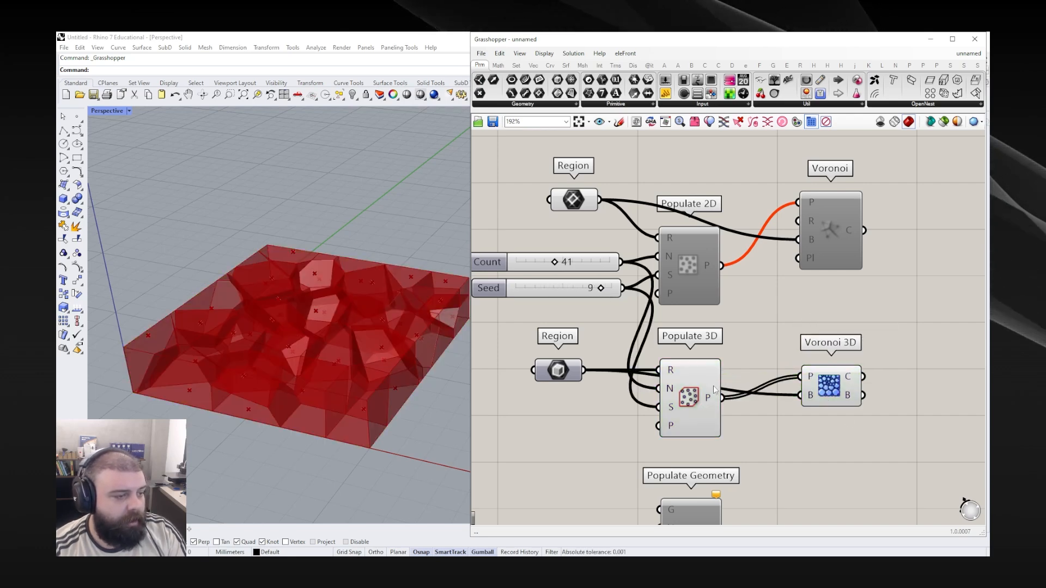
middle_click(691, 396)
scroll(588, 382, "down", 4)
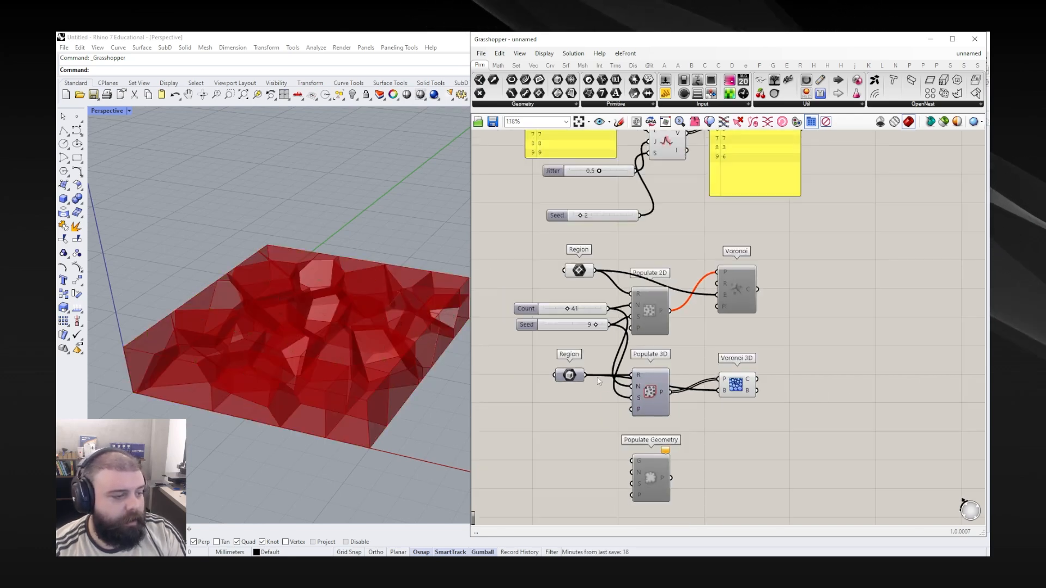
Step: Enable Populate Geometry and tidy the layout by aligning the box Region parameter and Populate 3D under the 2D components
scroll(600, 415, "up", 4)
left_click(739, 417)
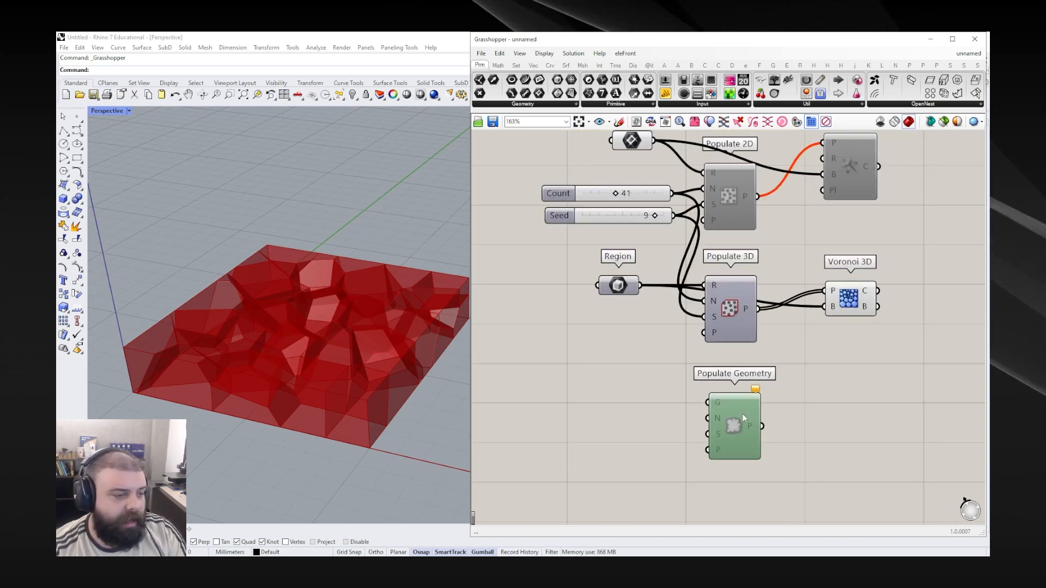
left_click(802, 387)
left_click(733, 414)
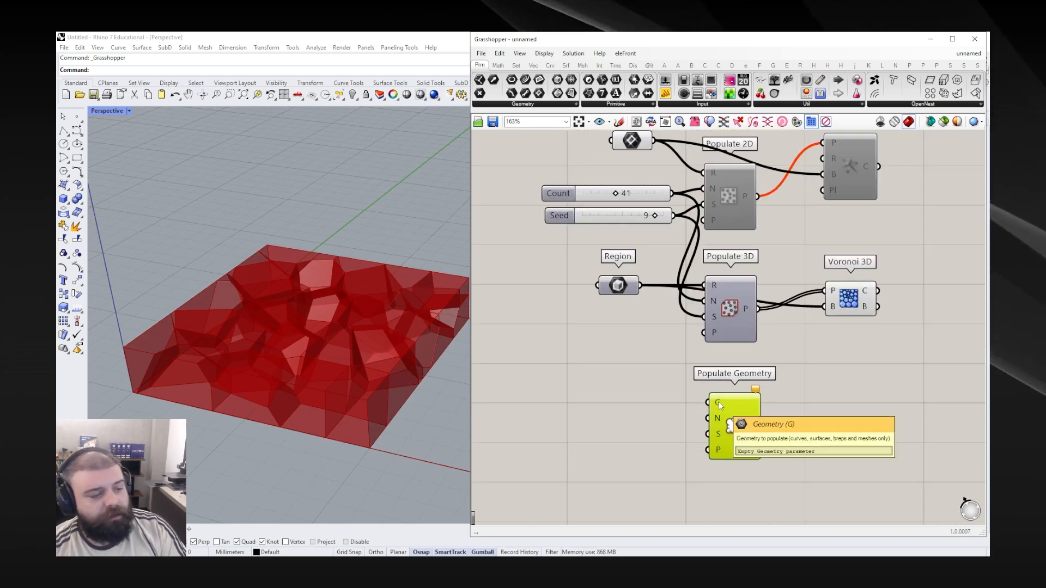
scroll(642, 384, "down", 1)
left_click_drag(625, 301, 639, 282)
left_click_drag(721, 306, 721, 311)
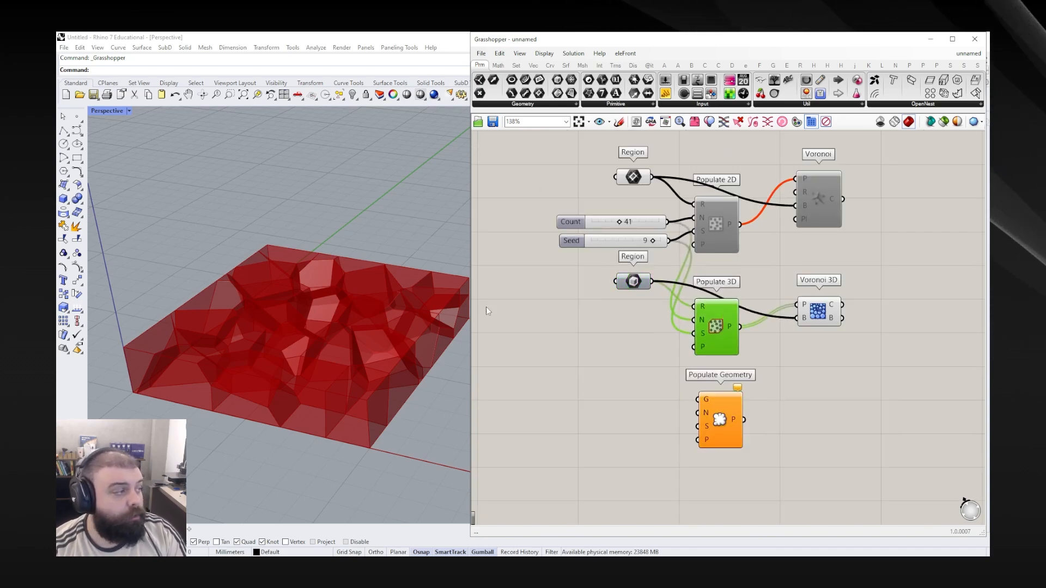
Step: Draw a corner-to-corner box with freehand dimensions beside the Voronoi block in the Rhino Perspective viewport
left_click(64, 199)
scroll(272, 349, "down", 5)
scroll(280, 344, "up", 4)
left_click(273, 375)
left_click(420, 340)
left_click(417, 237)
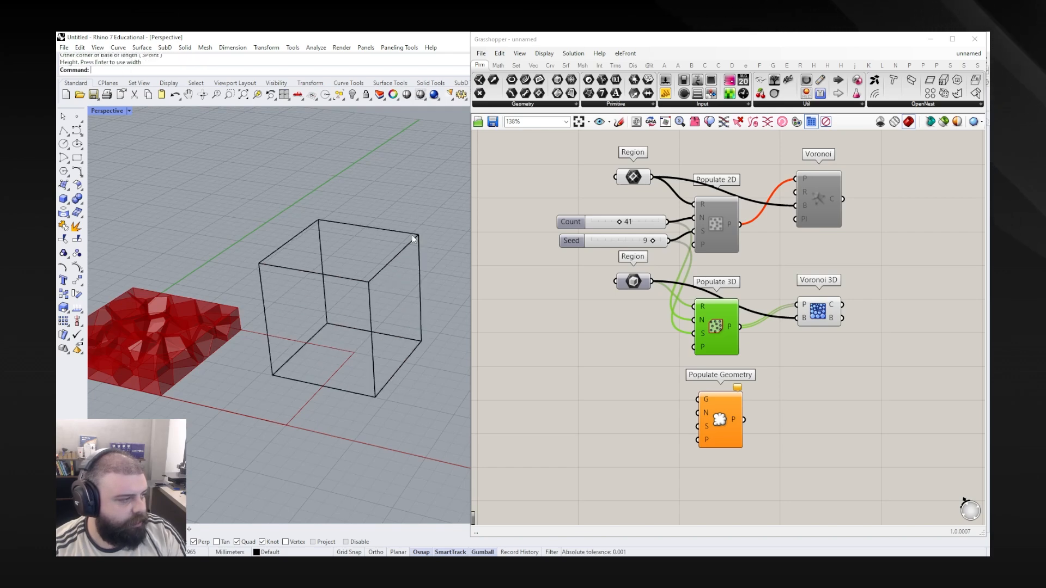
Step: Draw a smaller second box from the first box's top corners and lower it slightly so the two solids overlap
left_click(63, 198)
left_click(259, 263)
left_click(419, 235)
left_click(354, 163)
left_click_drag(370, 158, 371, 180)
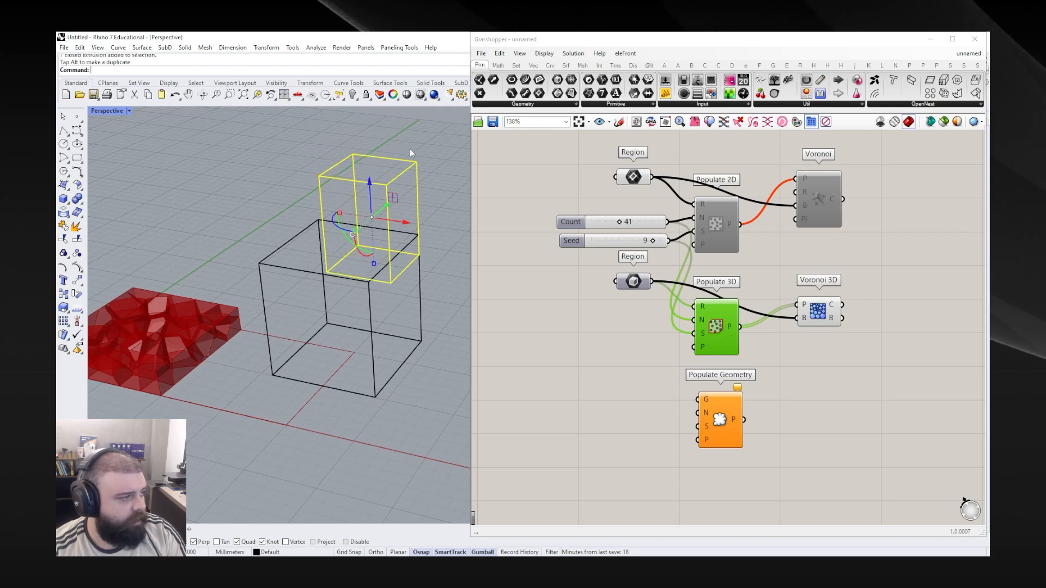
left_click(410, 149)
Step: Switch the Perspective viewport to Shaded display and Boolean-union the two boxes into one solid
scroll(339, 261, "down", 2)
right_click_drag(339, 261, 342, 234)
left_click(129, 111)
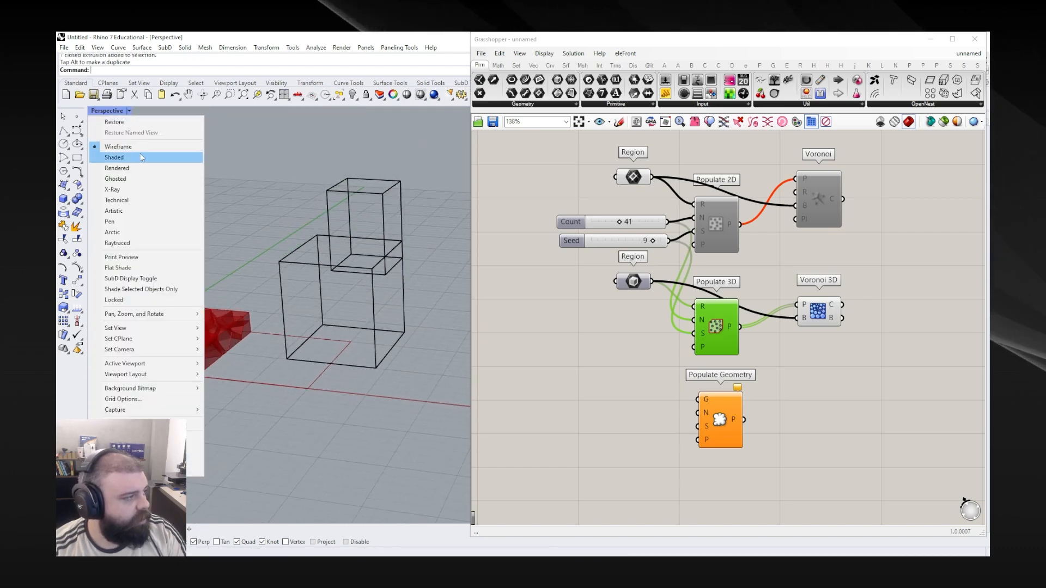
left_click(114, 157)
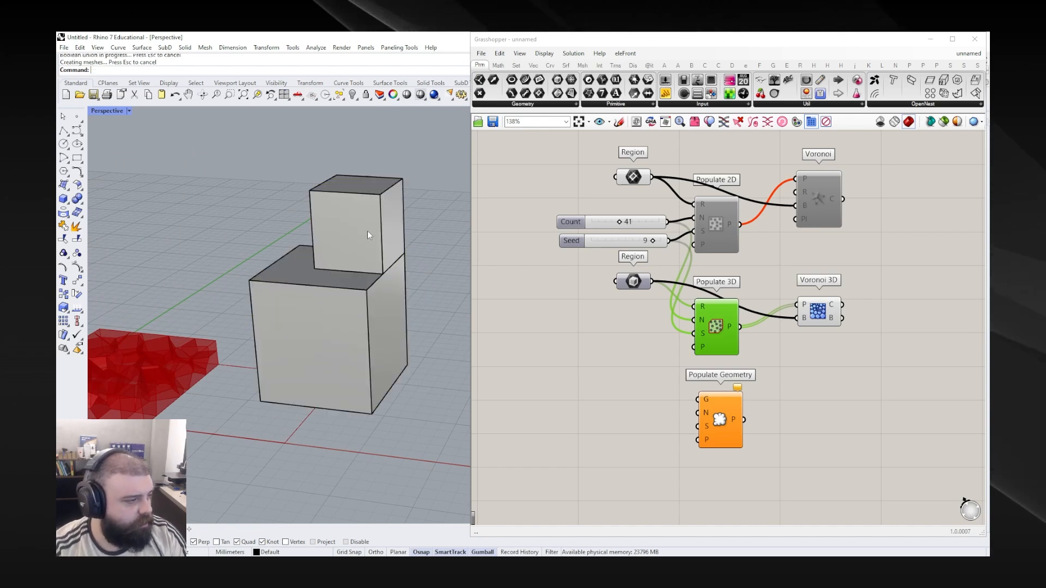
Step: Add a Brep parameter next to Populate Geometry and reference the stacked-box solid from Rhino in it
double_click(634, 361)
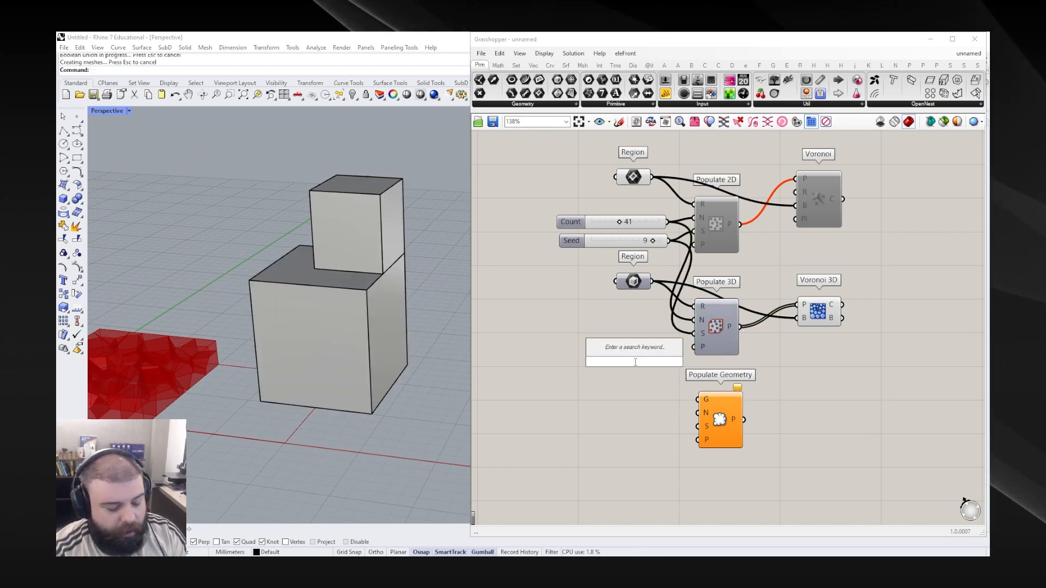
type("brep")
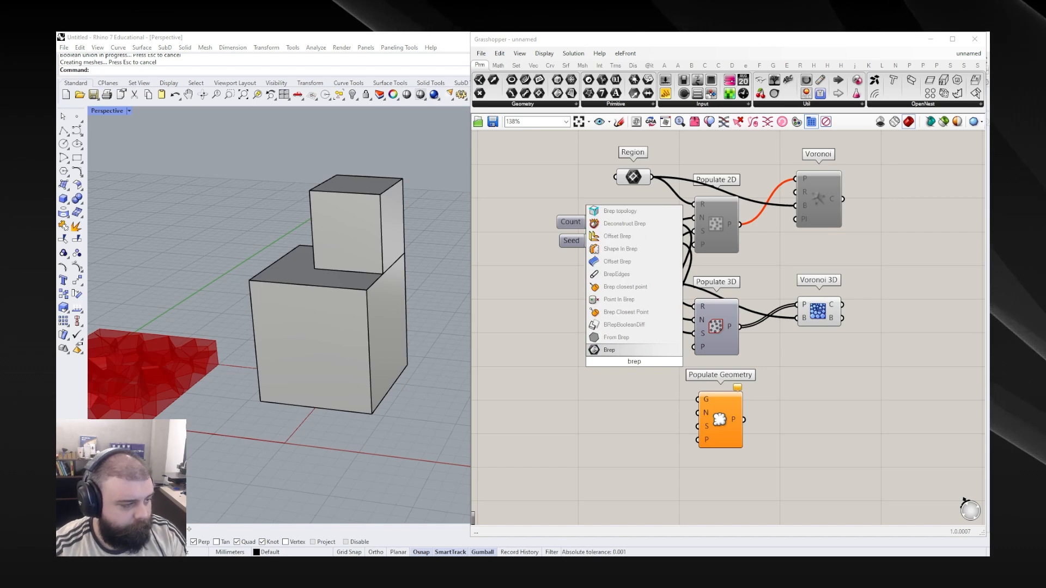
key("Return")
right_click(636, 357)
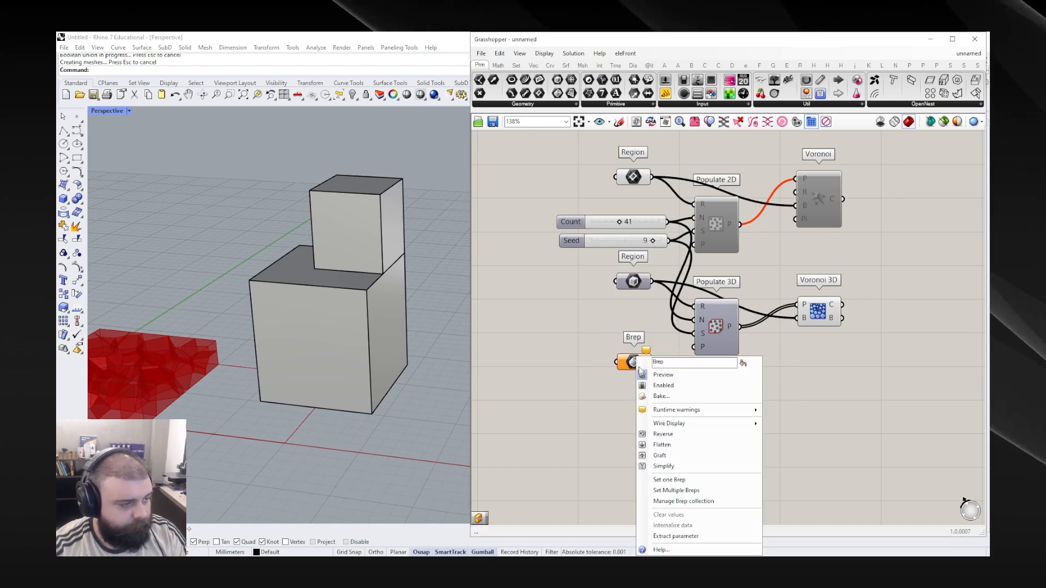
left_click(669, 479)
left_click(385, 329)
key("Return")
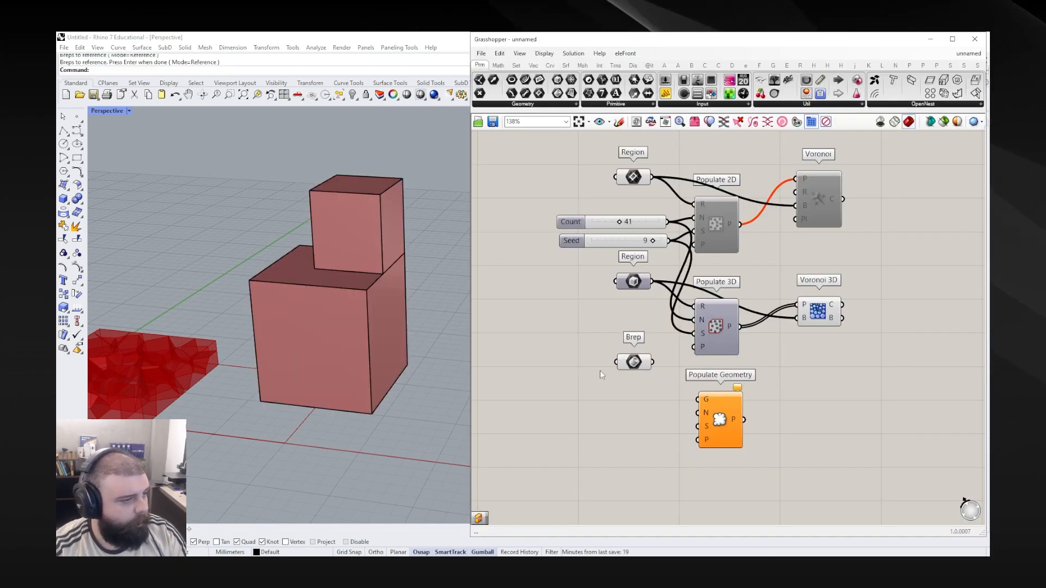
Step: Connect the Brep parameter to Populate Geometry's geometry input and arrange both components side by side
scroll(589, 371, "up", 2)
left_click_drag(735, 414, 753, 401)
left_click_drag(635, 358, 642, 381)
mouse_move(393, 348)
right_mouse_down()
mouse_move(398, 314)
mouse_move(399, 353)
right_mouse_up()
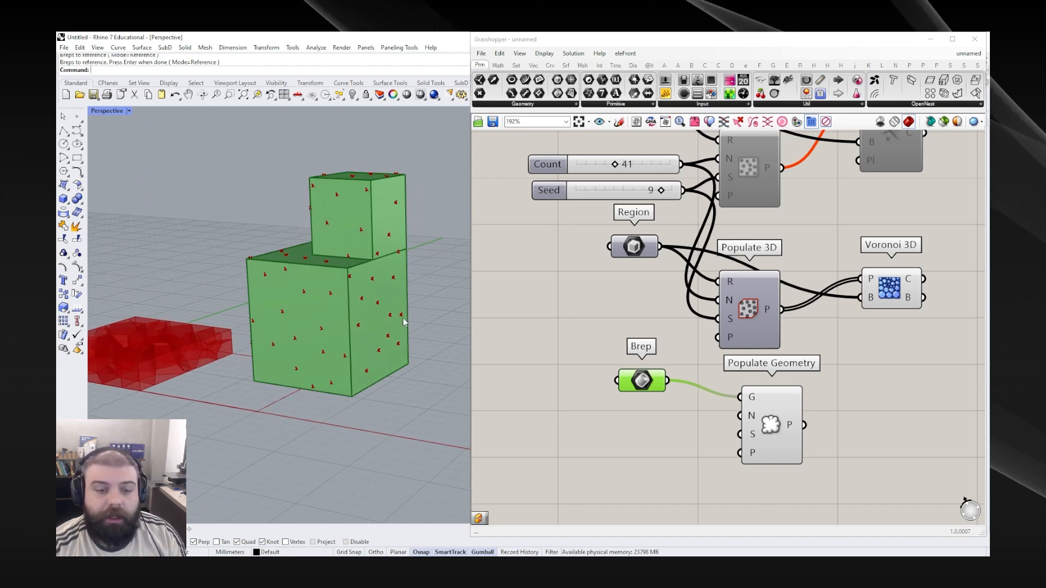
Step: Hide the original stacked-box solid in Rhino and inspect the populated points on the Grasshopper preview
left_click(374, 243)
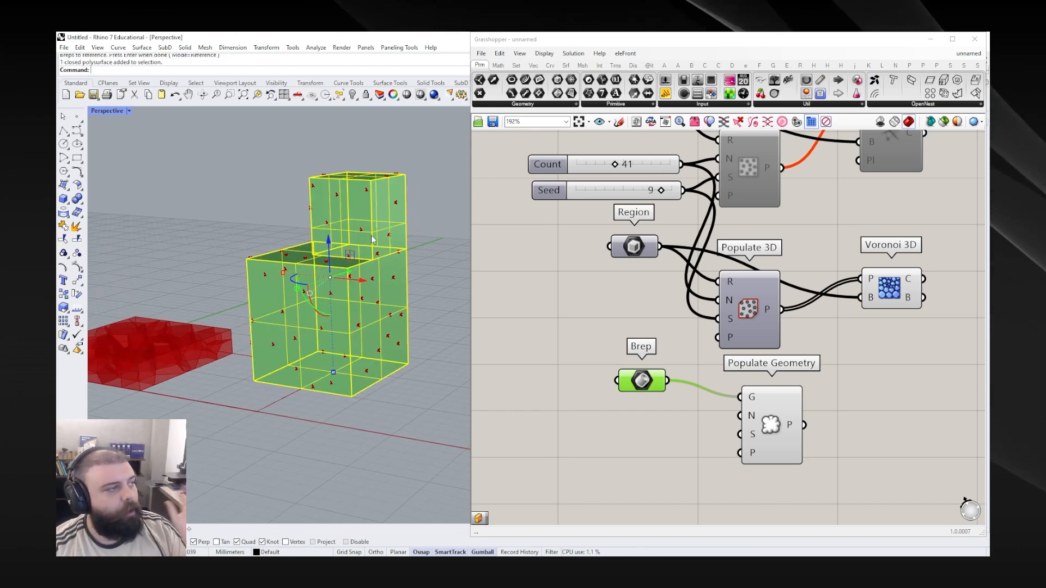
key("ctrl+h")
right_click_drag(376, 240, 384, 188)
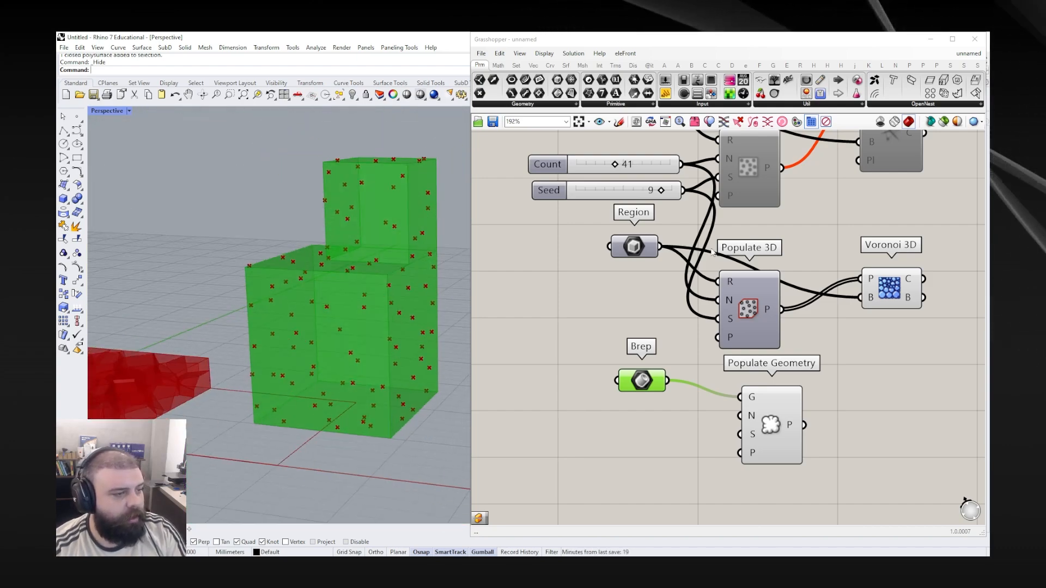
Step: Reposition Populate Geometry and connect the Count and Seed sliders to its count and seed inputs
left_click(672, 317)
left_click_drag(766, 402, 753, 401)
left_click(700, 416)
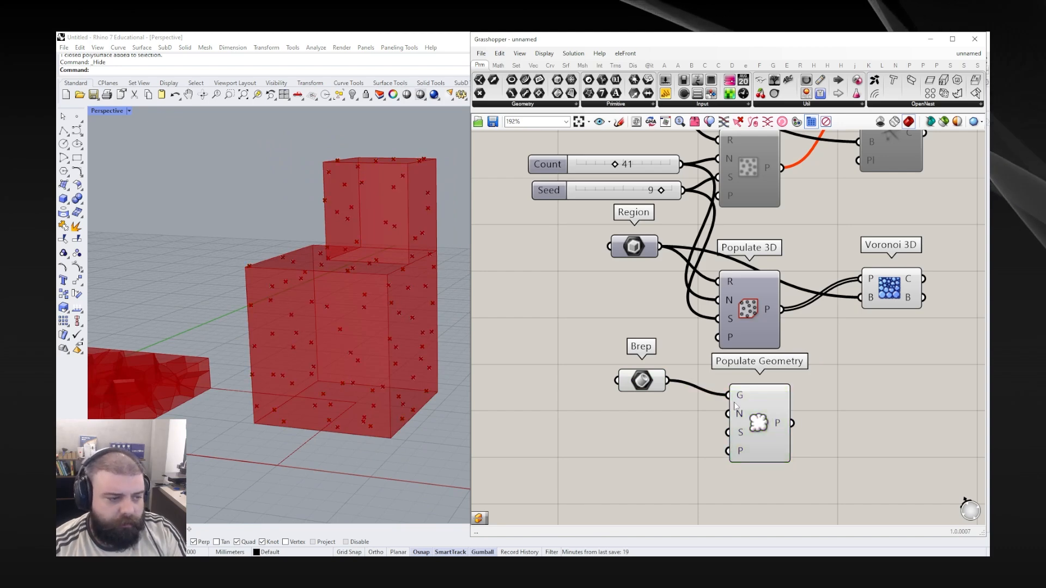
left_click_drag(681, 164, 729, 414)
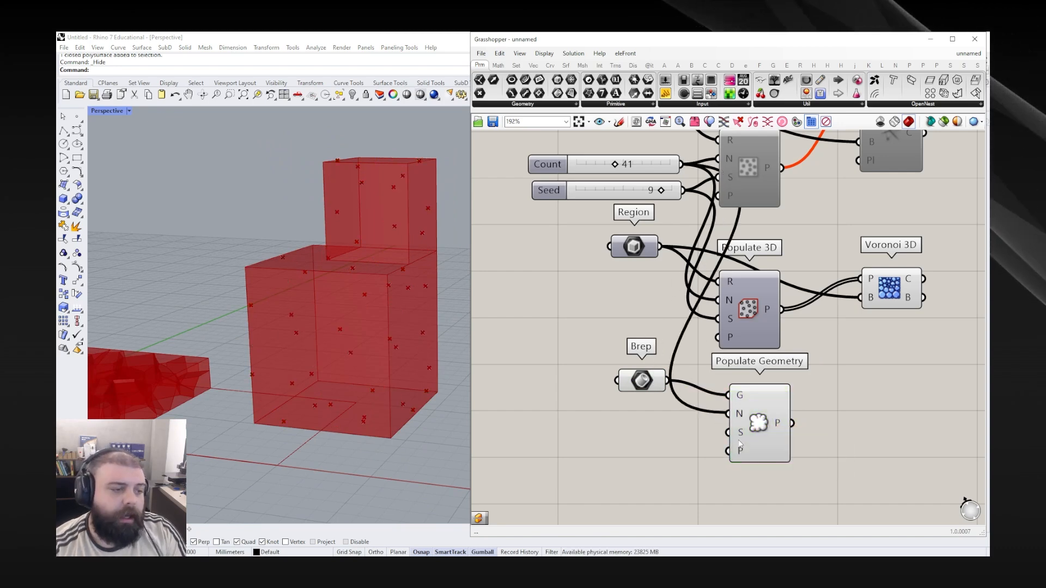
left_click_drag(683, 190, 729, 433)
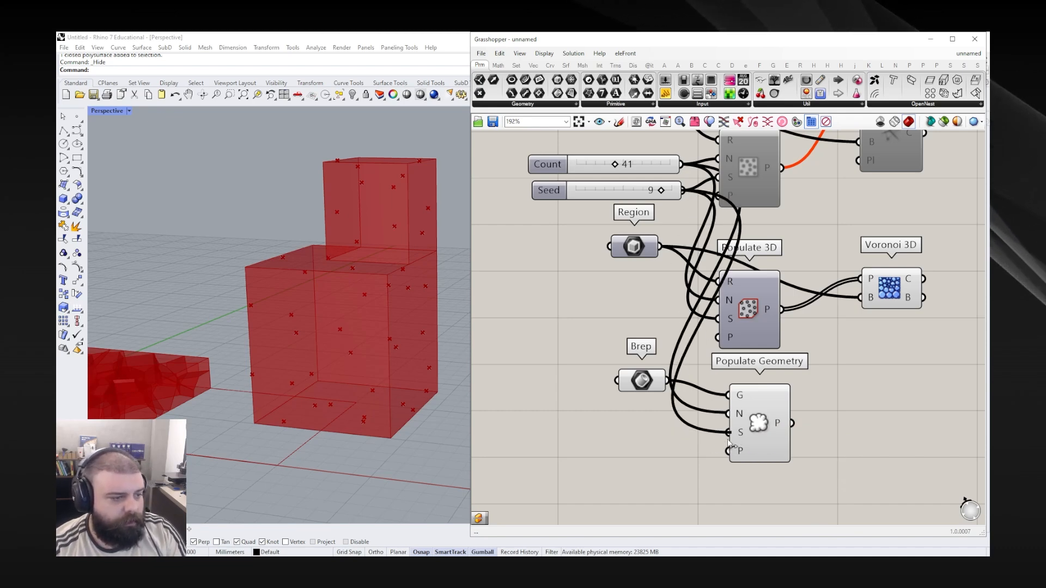
Step: Move the Seed slider down near the Brep parameter with its value at 6 and hide the Voronoi 3D preview
left_click_drag(610, 192, 542, 303)
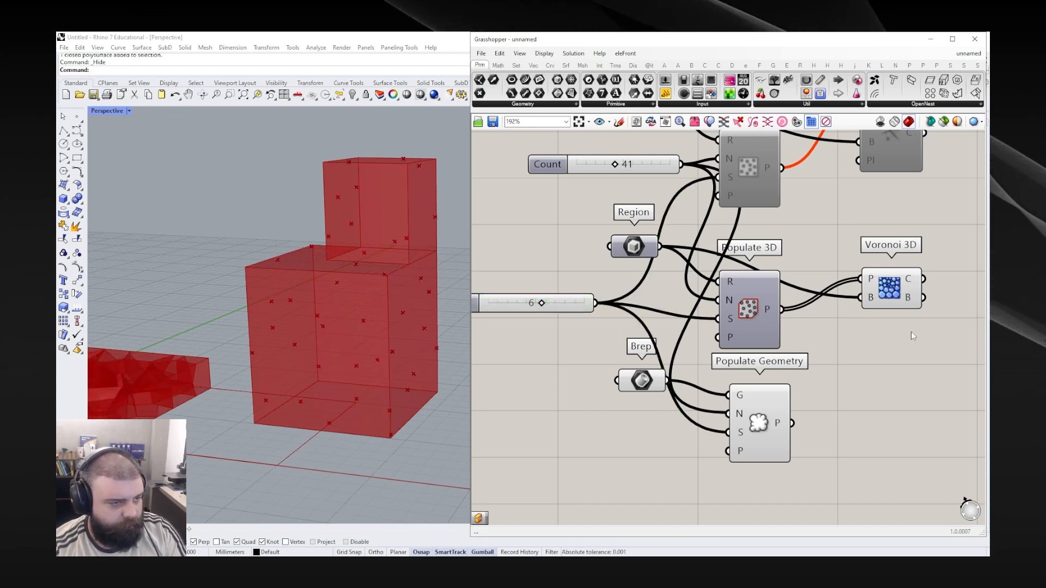
left_click(898, 289)
middle_click(898, 288)
left_click(894, 267)
left_click(828, 338)
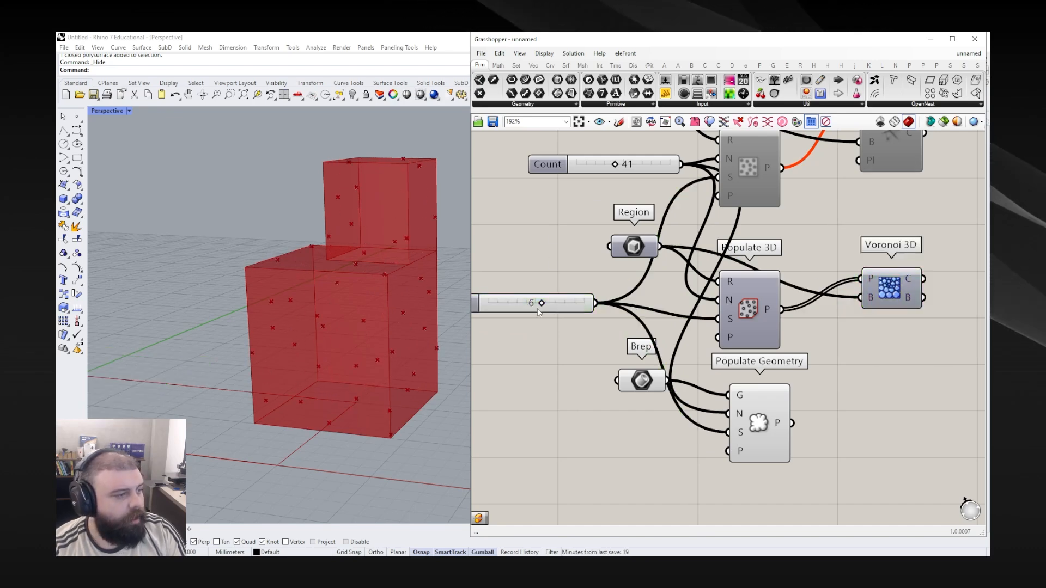
Step: Switch the seed to 5 and back to 6, comparing how the points are distributed over the stacked-box Brep
mouse_move(544, 304)
left_mouse_down()
mouse_move(527, 305)
mouse_move(537, 309)
left_mouse_up()
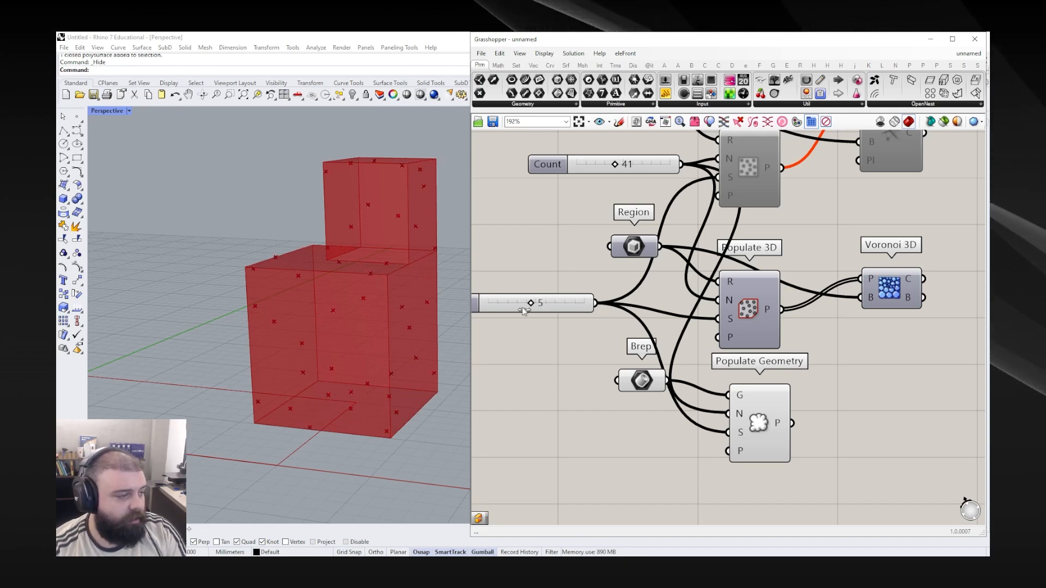
left_click_drag(523, 311, 562, 309)
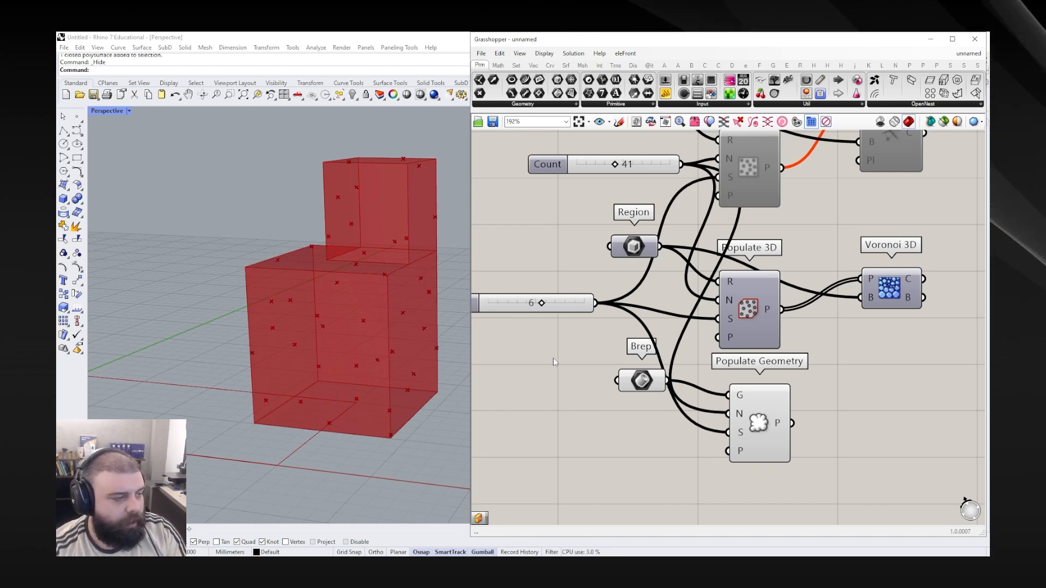
scroll(576, 351, "down", 1)
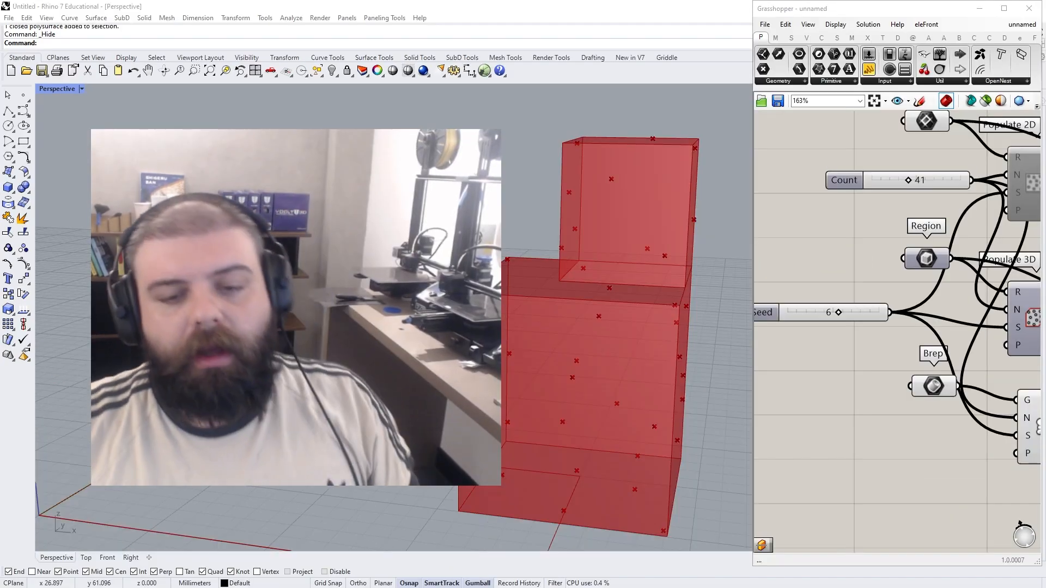